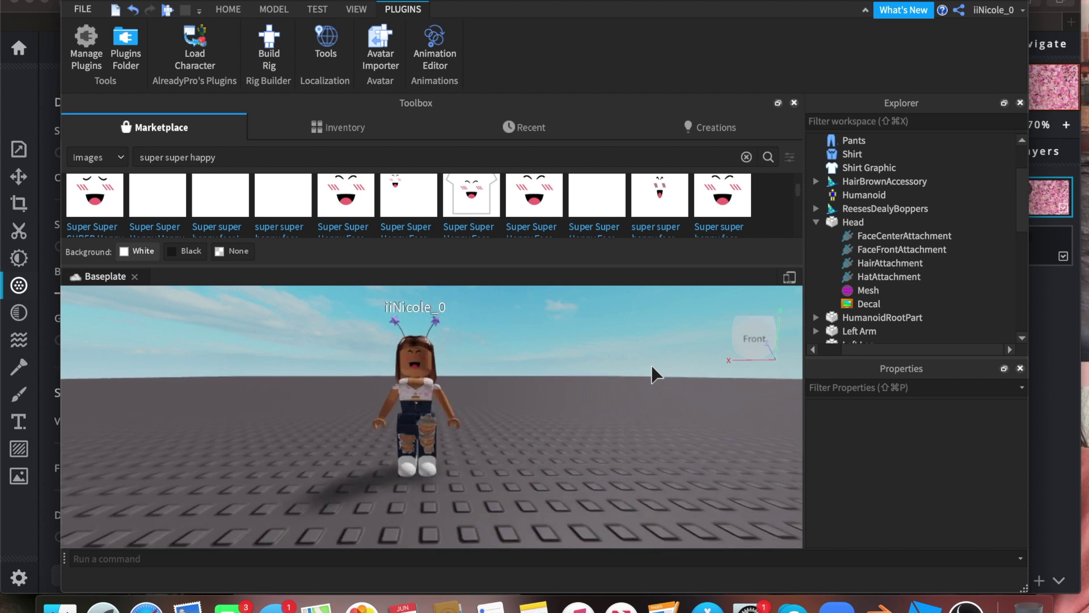
# Export the avatar model from Explorer as 'Hot to make a thumbnail' into iCloud Drive.
pyautogui.scroll(2, 653, 375)
pyautogui.scroll(-2, 656, 375)
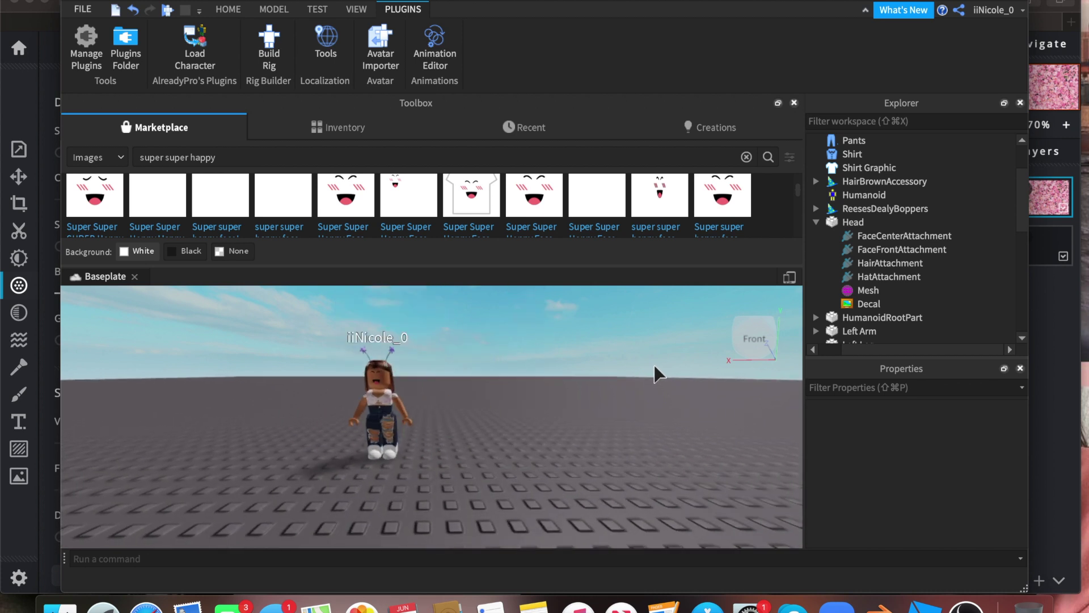
pyautogui.scroll(2, 655, 375)
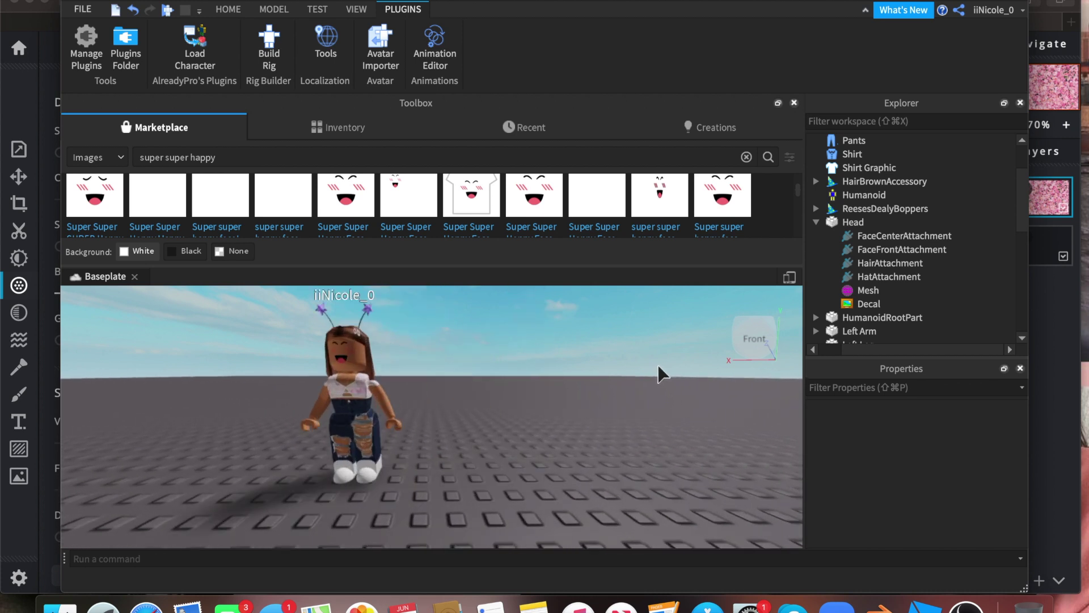
pyautogui.moveTo(657, 369); pyautogui.dragTo(627, 385, button='right')
pyautogui.scroll(2, 561, 349)
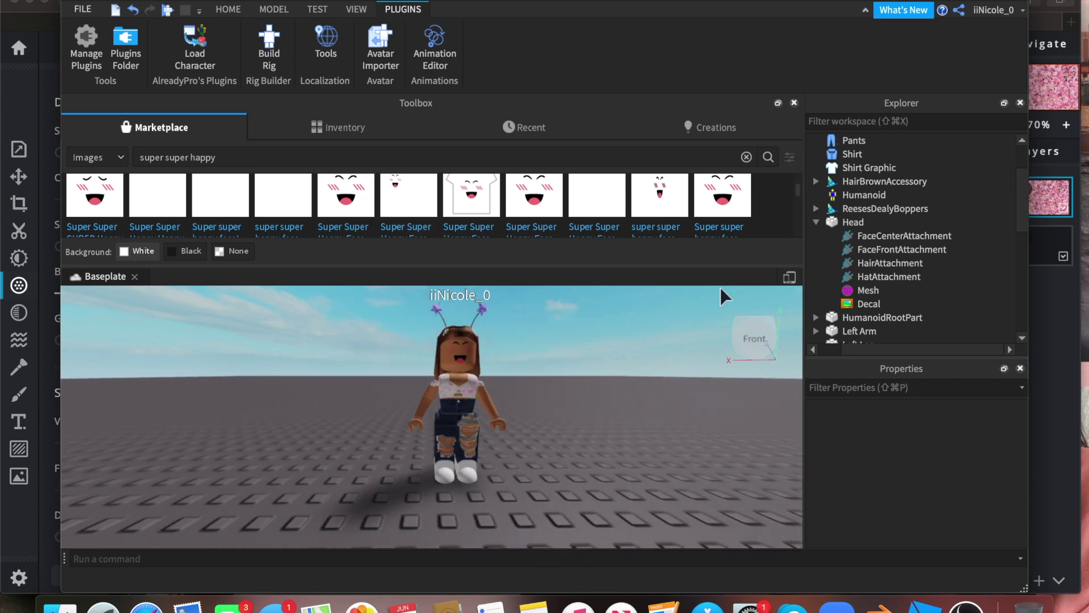
pyautogui.scroll(5, 922, 249)
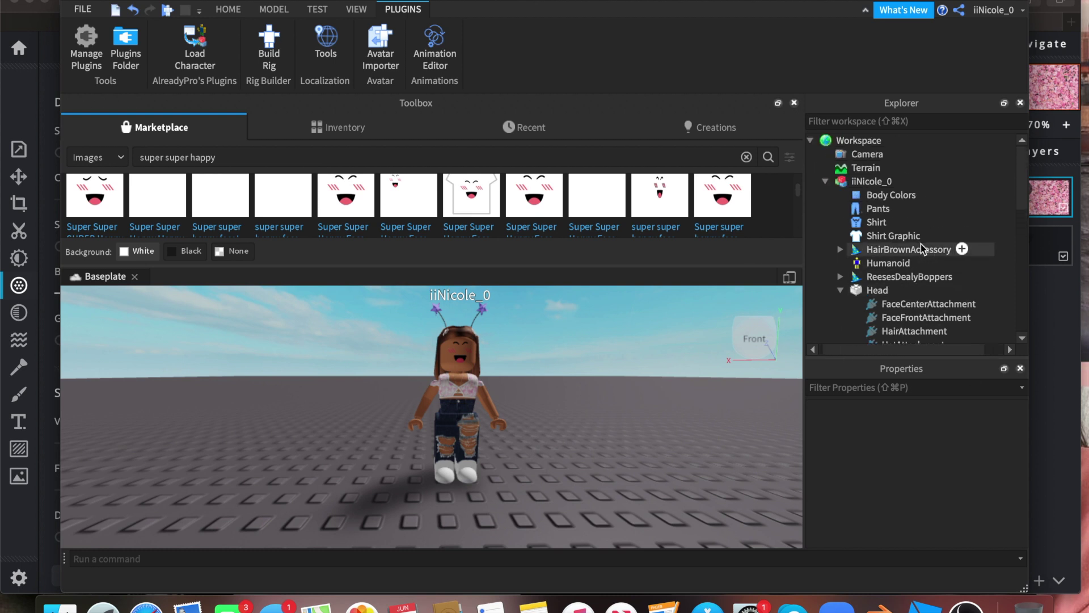
pyautogui.rightClick(857, 180)
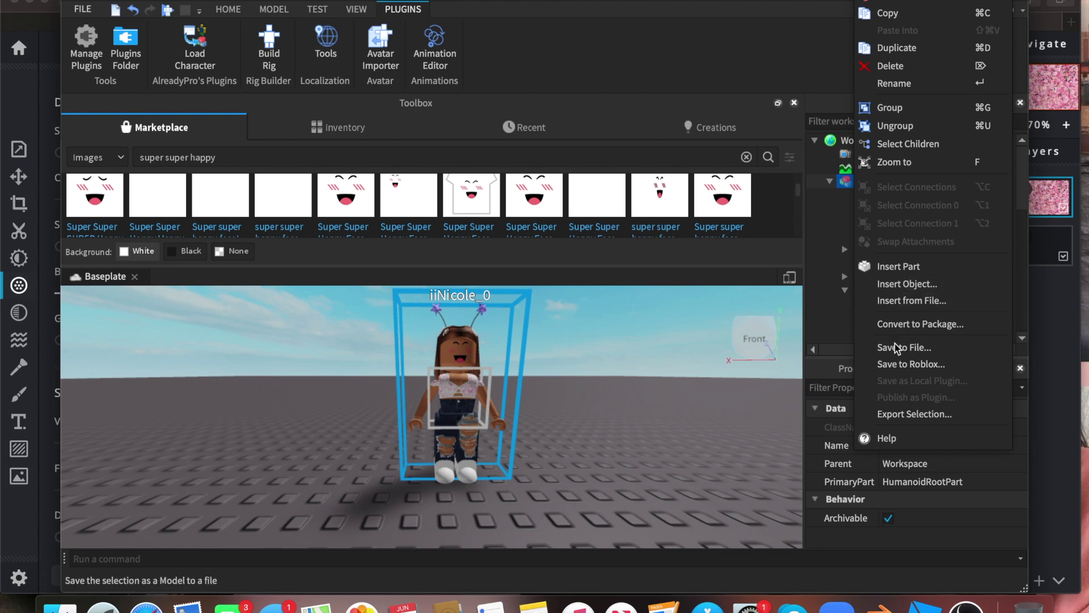
pyautogui.click(920, 414)
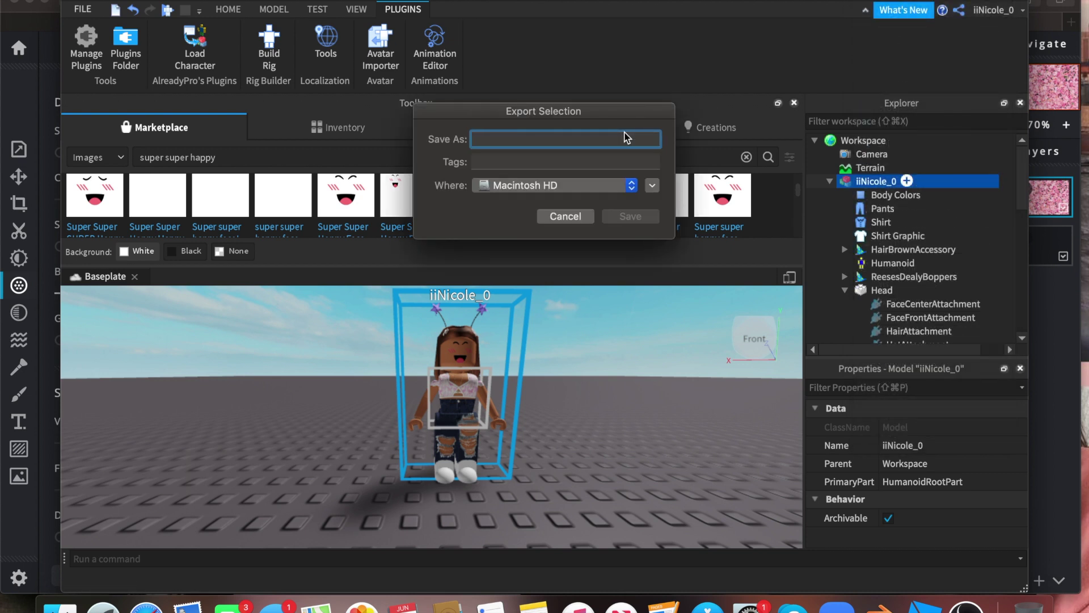
pyautogui.write('Hot to make a thumbnail')
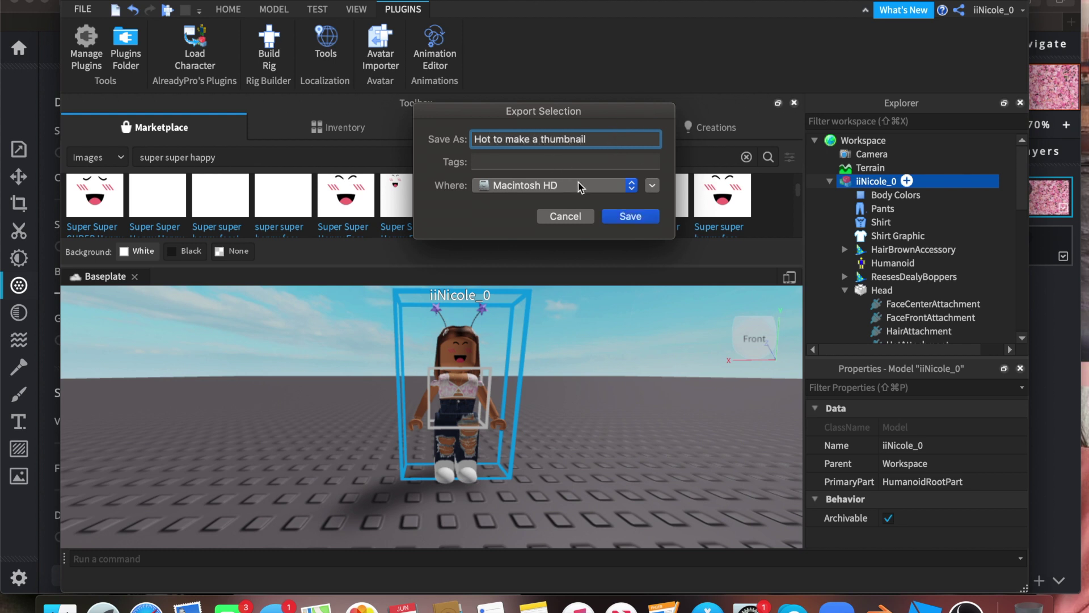
pyautogui.click(631, 188)
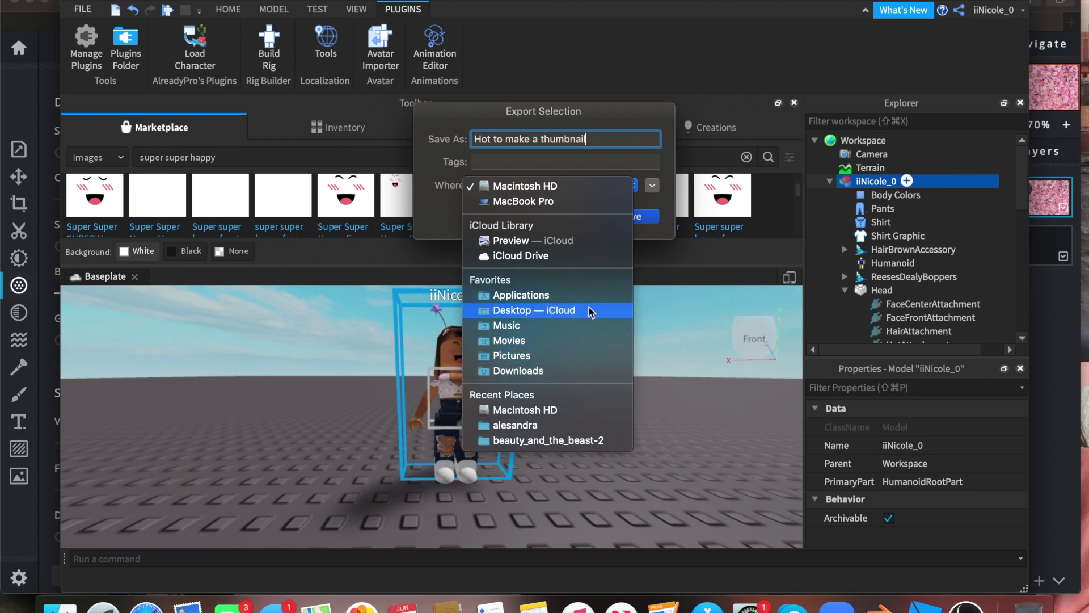
pyautogui.click(589, 257)
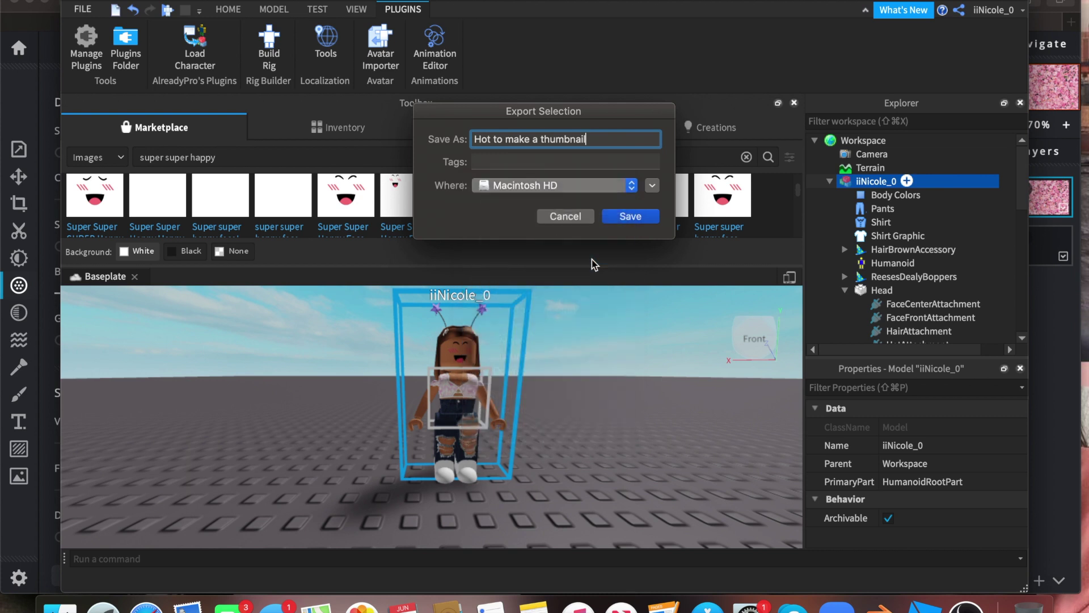
pyautogui.click(631, 217)
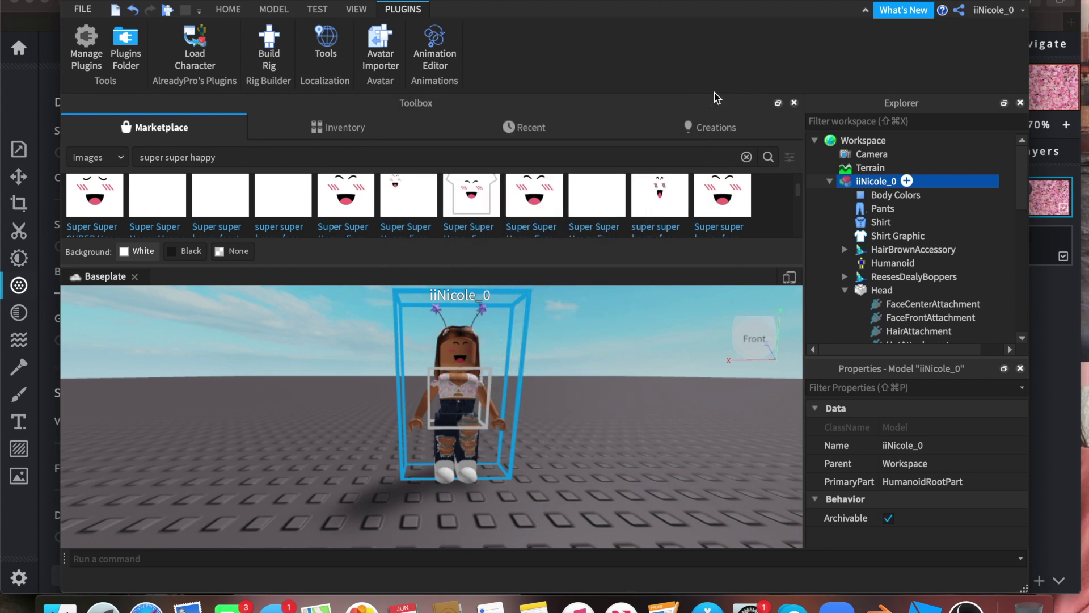
# Quit Roblox Studio without saving the Baseplate and launch Blender from the dock.
pyautogui.press('super+q')
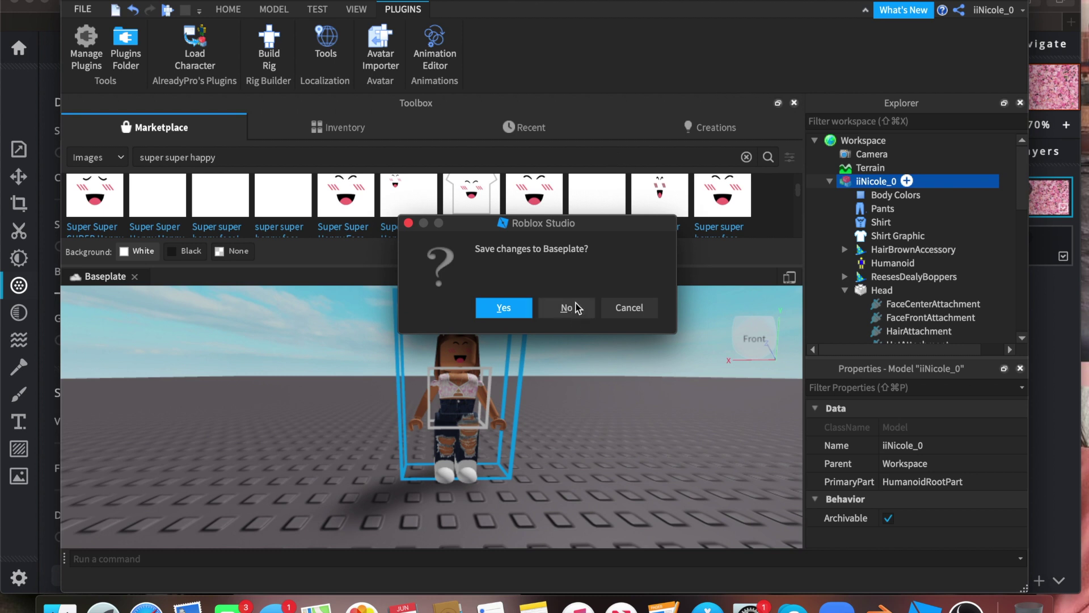
pyautogui.click(556, 308)
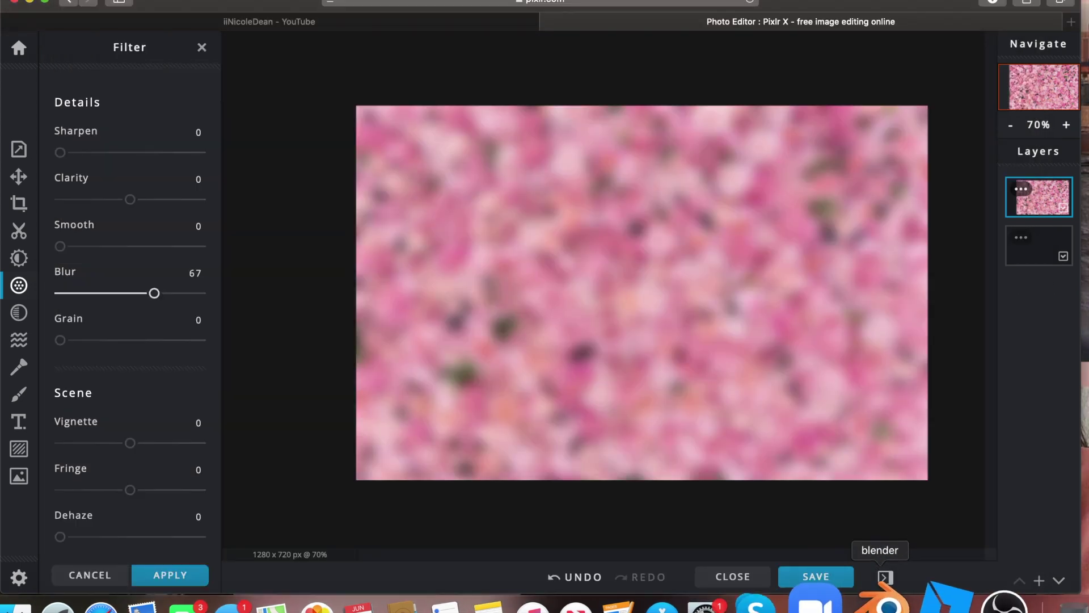
pyautogui.click(882, 600)
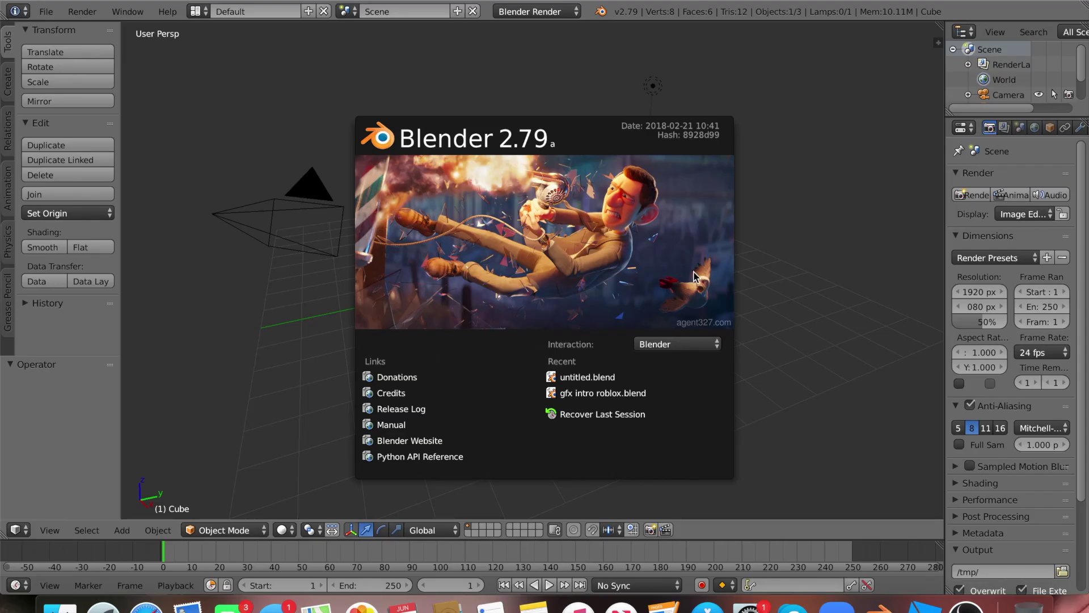
# Dismiss the splash screen and delete the default cube.
pyautogui.click(821, 223)
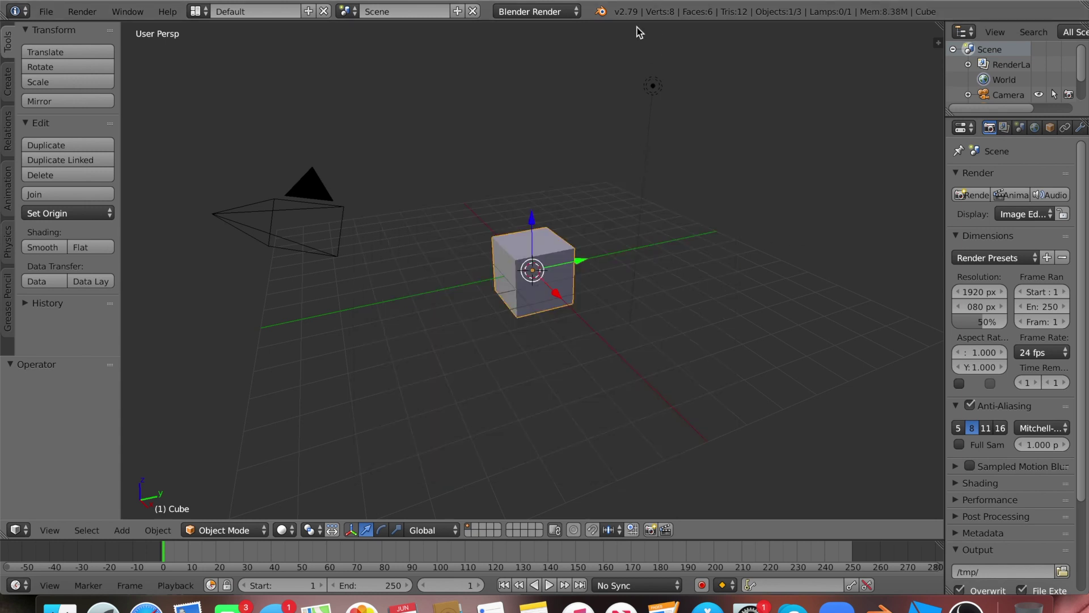
pyautogui.press('x')
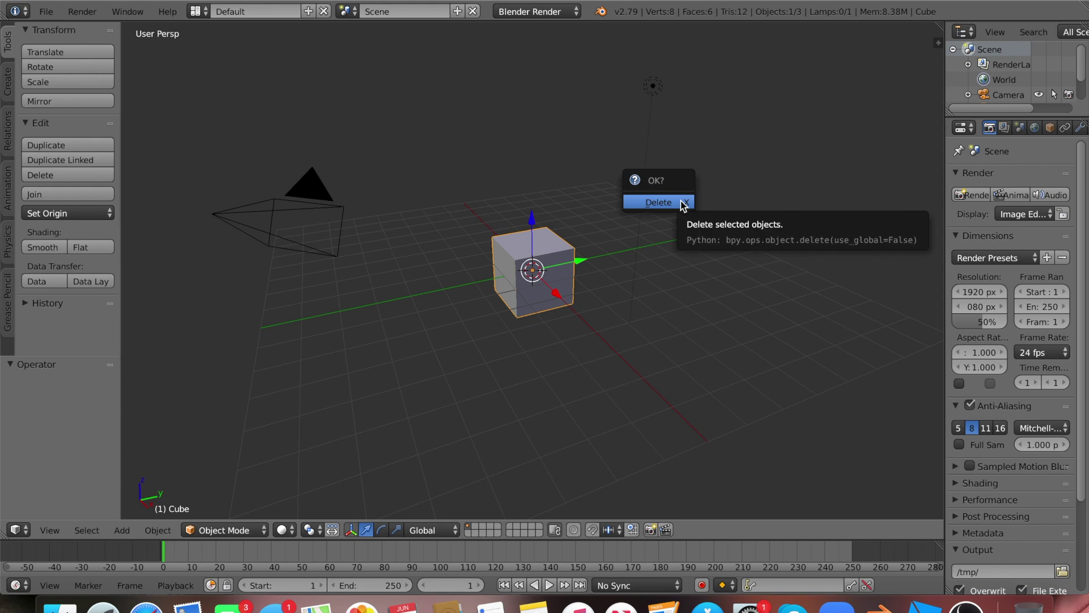
pyautogui.click(684, 204)
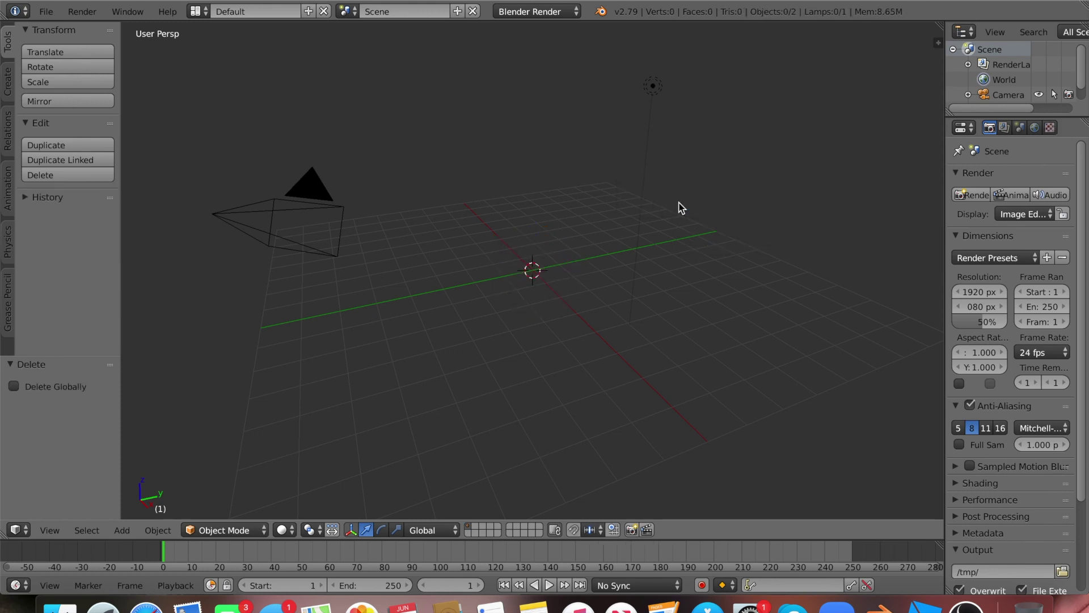
# Start a Wavefront (.obj) import from the File > Import menu.
pyautogui.click(147, 606)
pyautogui.click(46, 11)
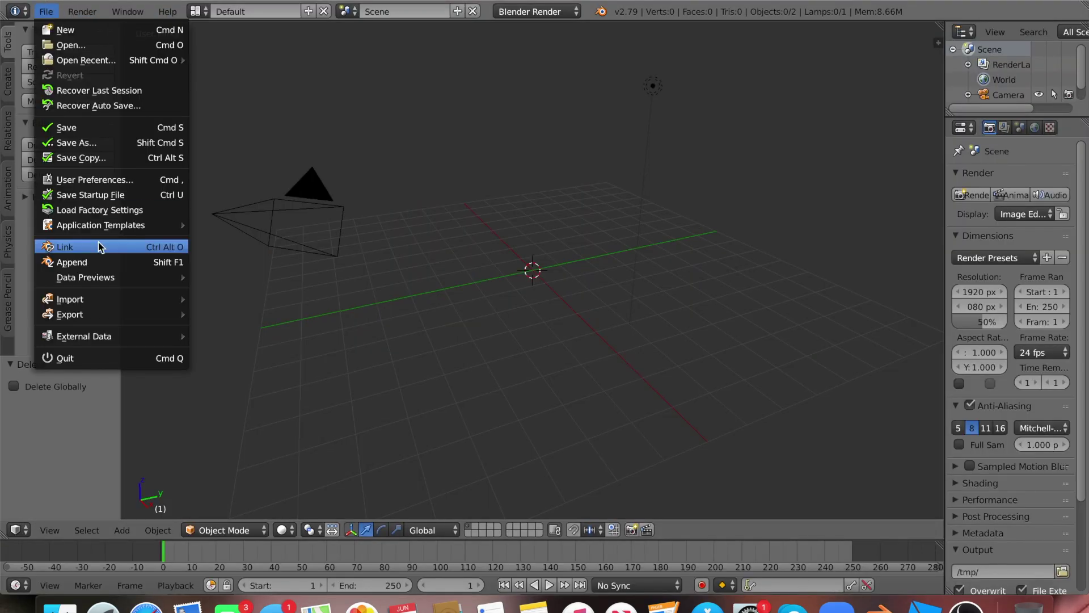
pyautogui.moveTo(121, 301)
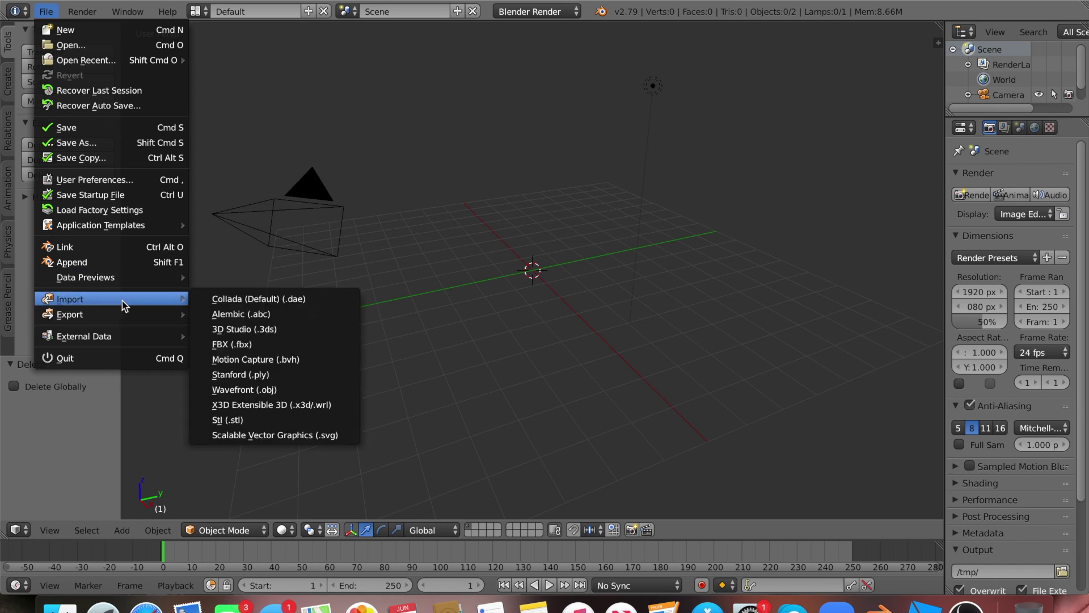
pyautogui.click(258, 390)
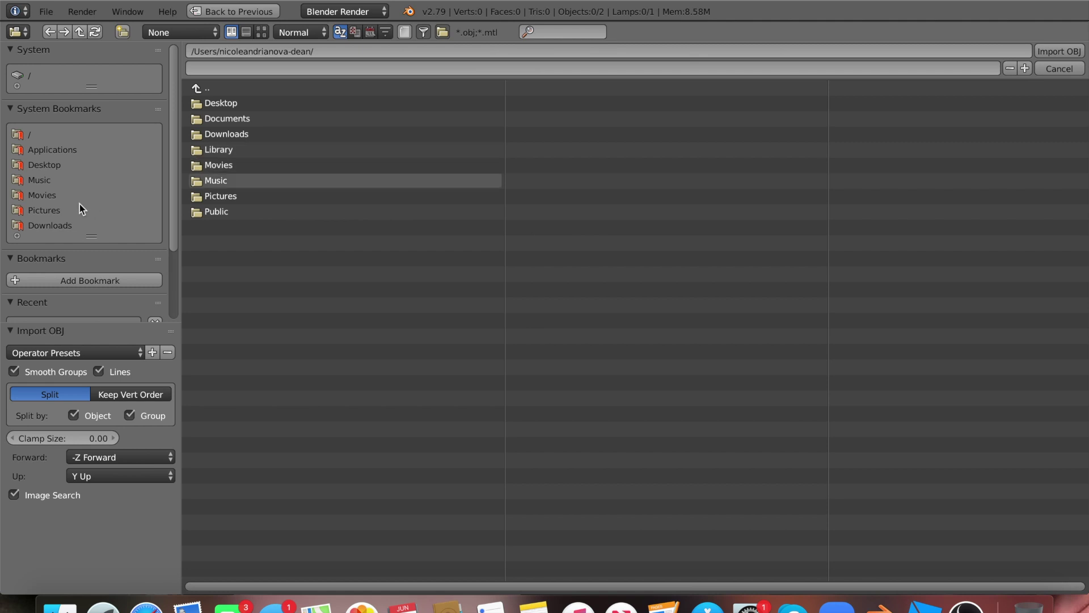
# Import 'Hot to make a thumbnail.obj' from the recent com~apple~CloudDocs folder.
pyautogui.scroll(-4, 76, 235)
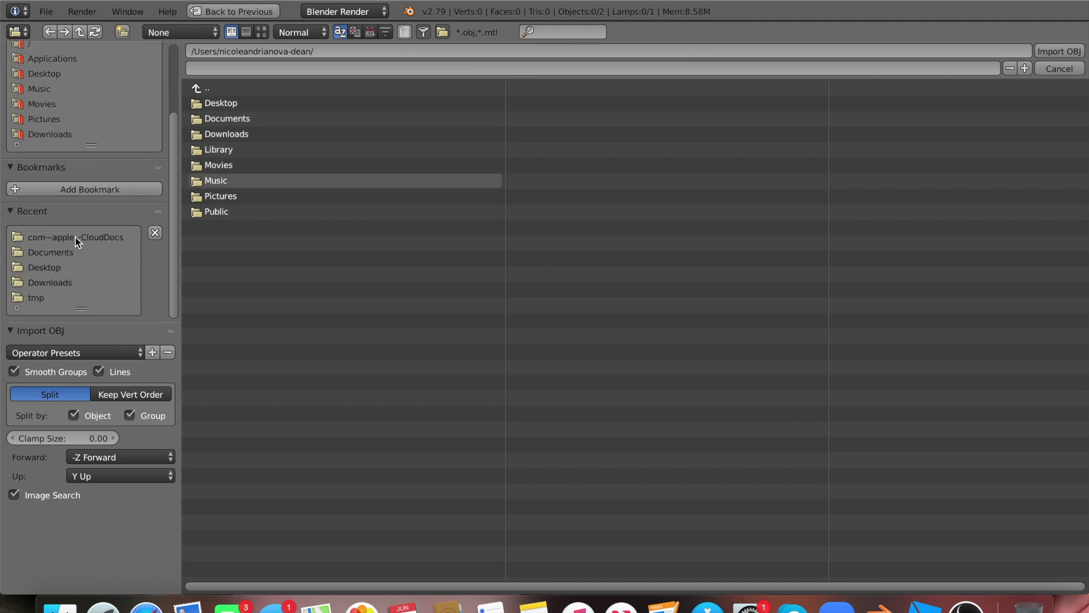
pyautogui.click(97, 238)
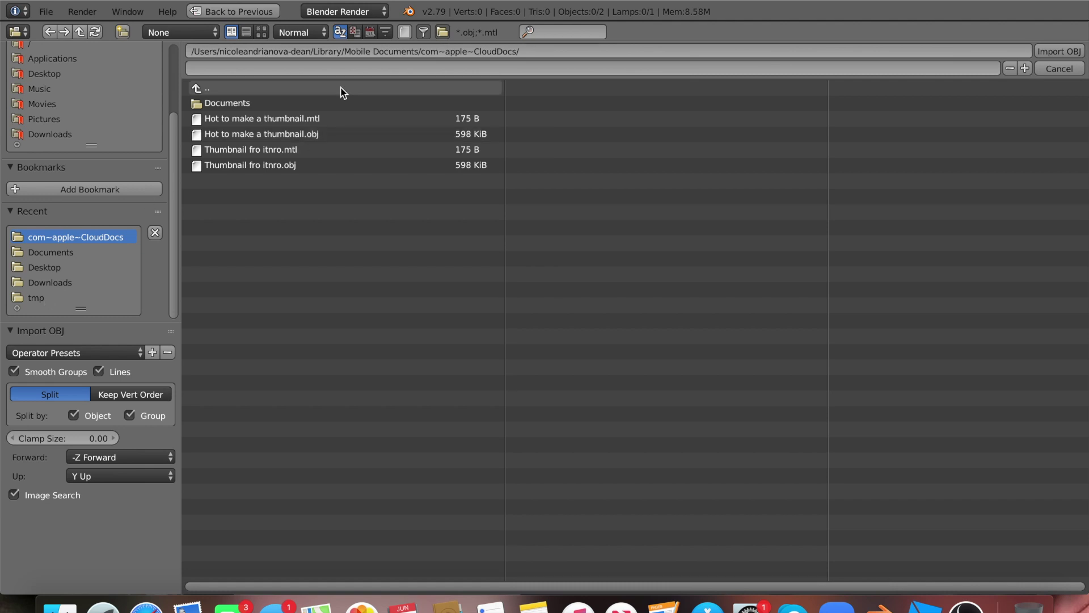
pyautogui.click(333, 136)
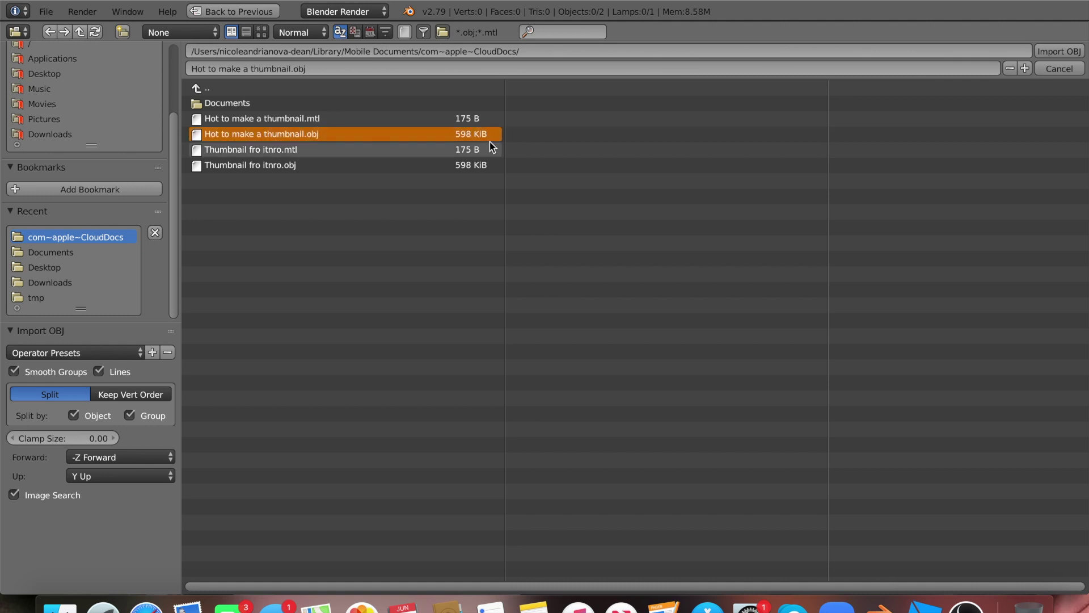
pyautogui.click(1060, 52)
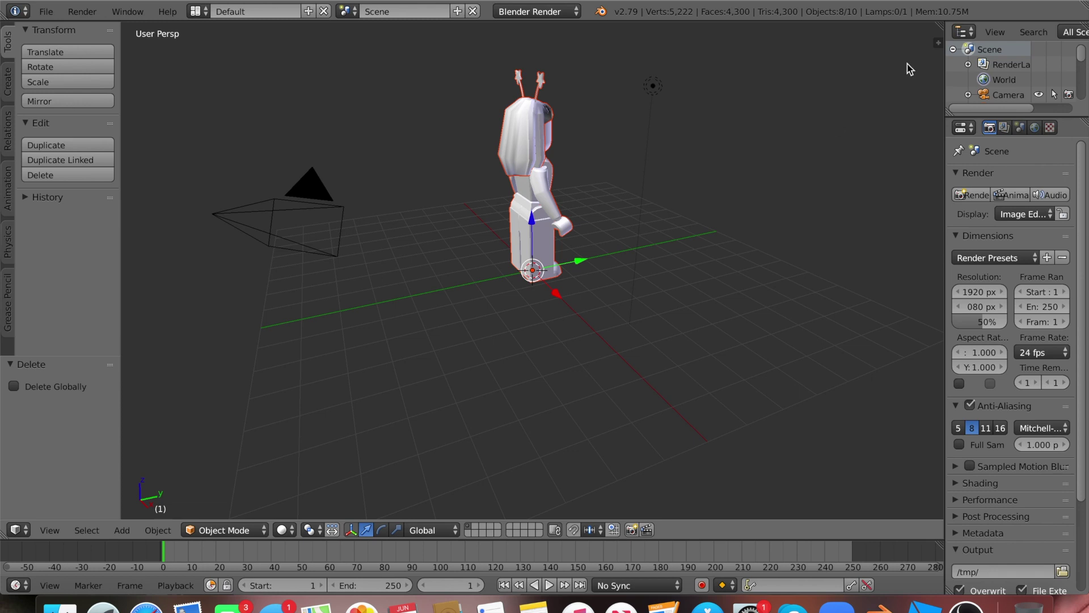
# Enable Ambient Occlusion and Textured Solid shading in the viewport's sidebar settings.
pyautogui.moveTo(936, 43); pyautogui.dragTo(816, 76)
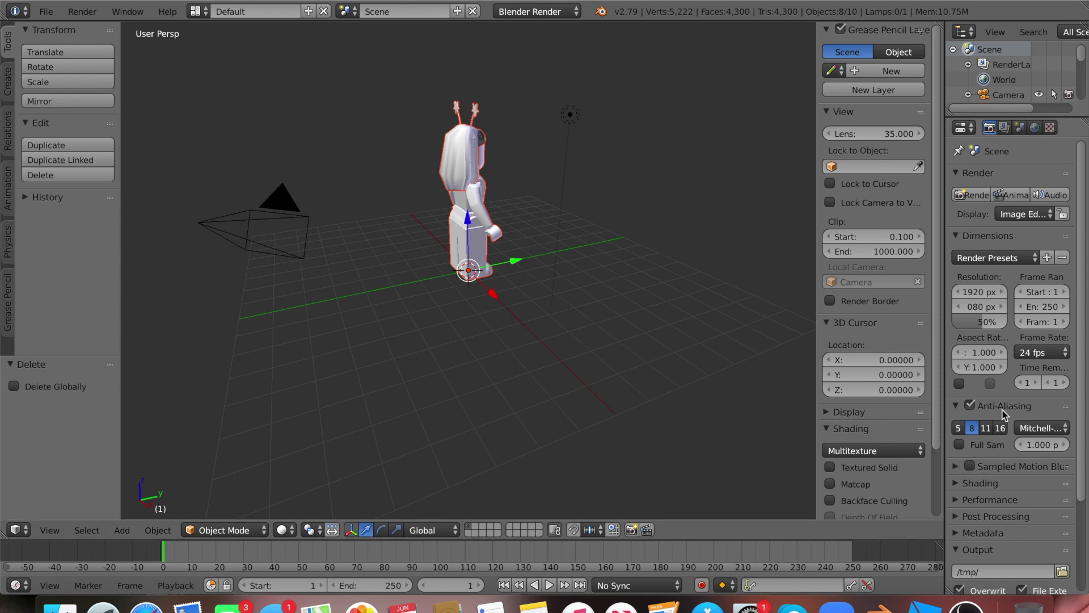
pyautogui.scroll(-1, 911, 402)
pyautogui.scroll(-4, 911, 402)
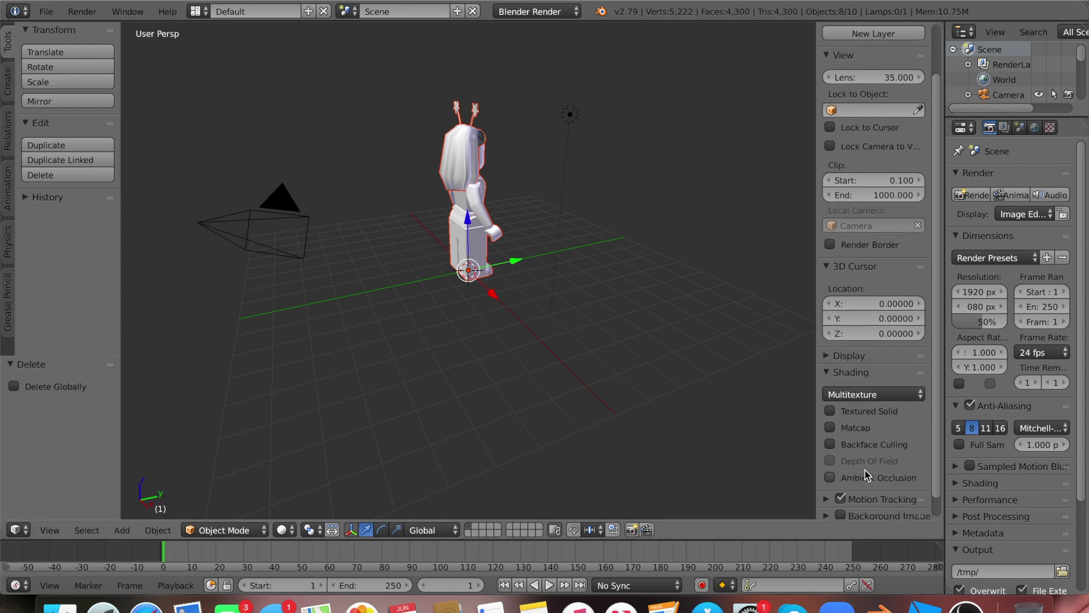
pyautogui.click(830, 478)
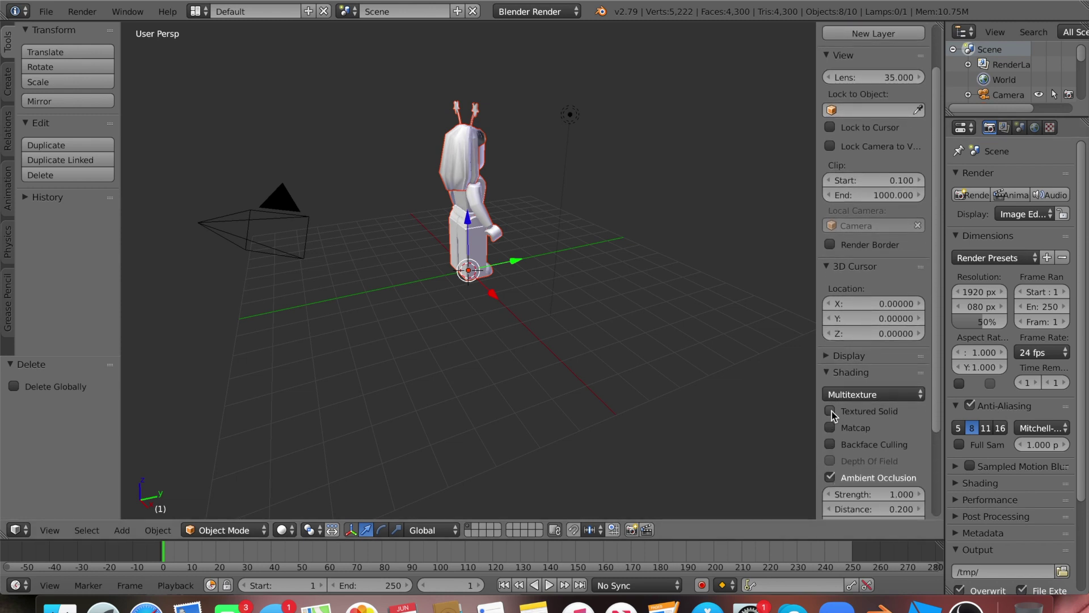
pyautogui.click(831, 411)
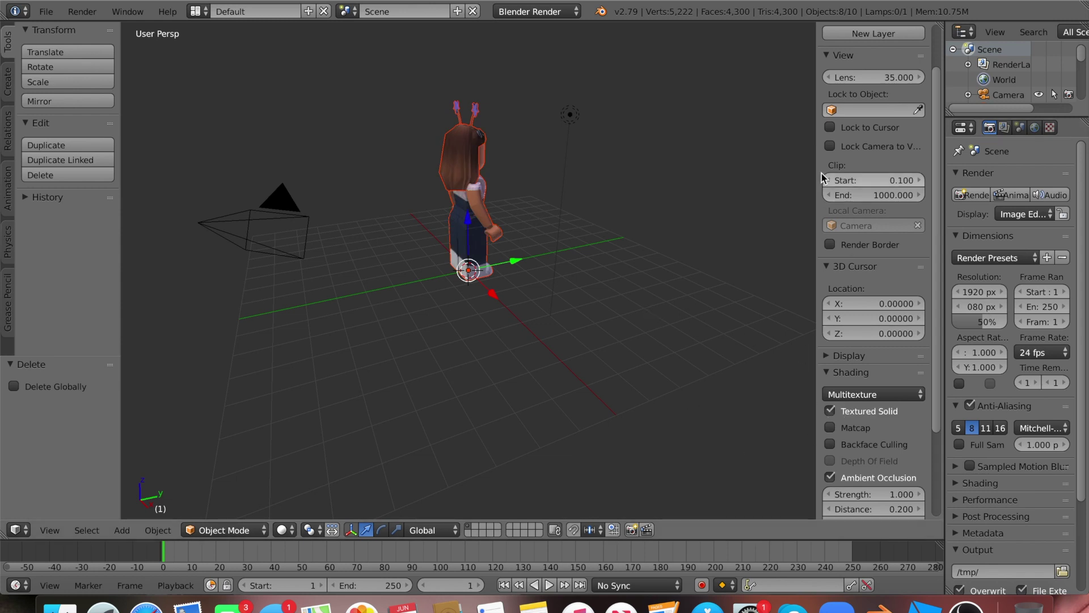
pyautogui.moveTo(816, 167); pyautogui.dragTo(939, 167)
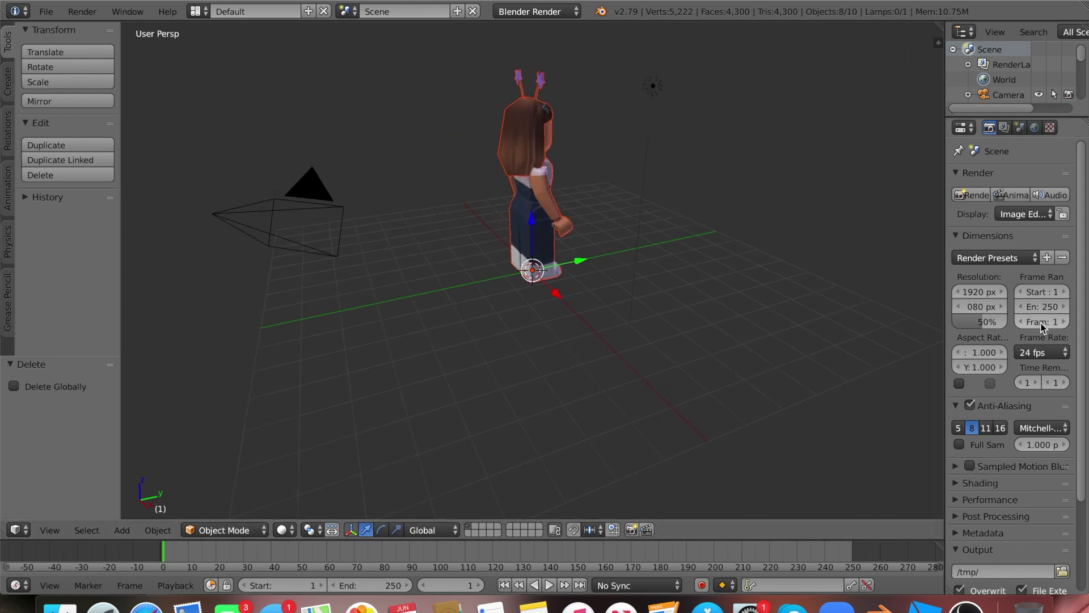
pyautogui.scroll(-4, 1043, 328)
pyautogui.scroll(-2, 1043, 328)
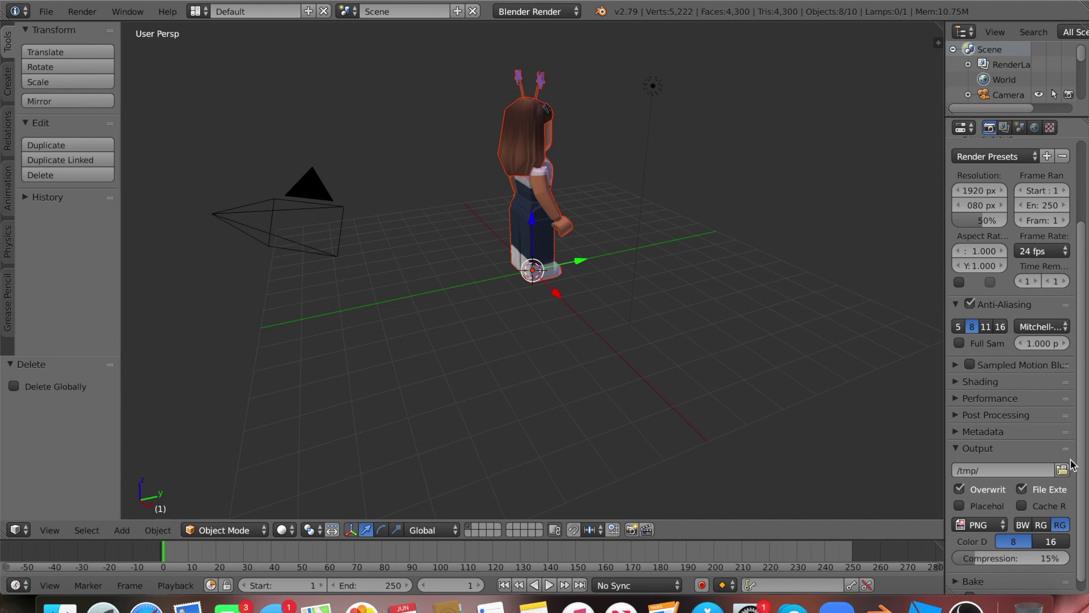
# Point the render output to com~apple~CloudDocs with the file name 'Gfx thumbnail 9393'.
pyautogui.click(1062, 478)
pyautogui.click(586, 54)
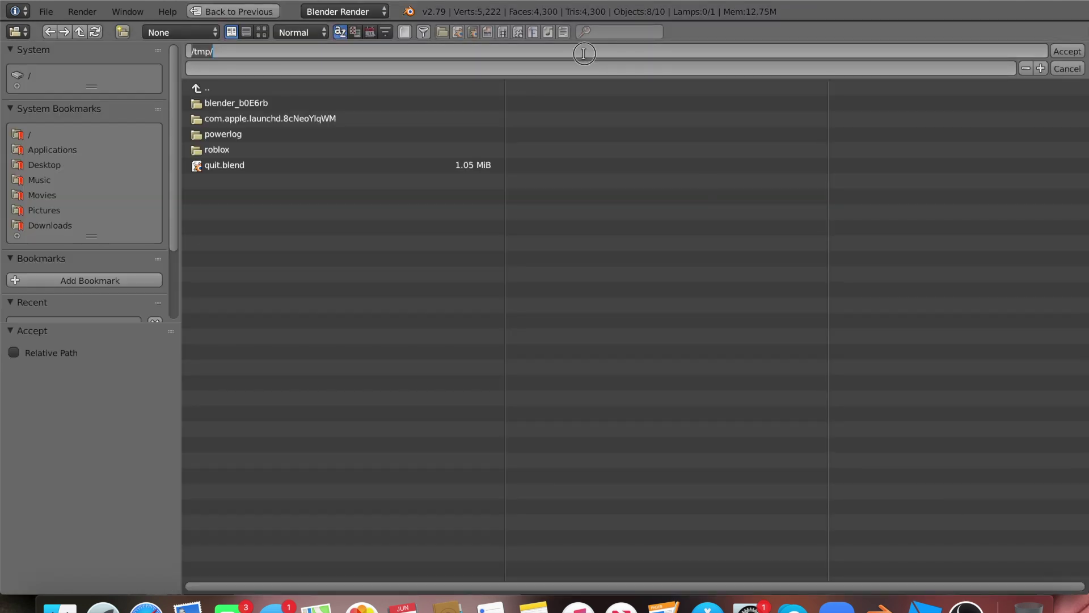
pyautogui.press('Return')
pyautogui.moveTo(174, 231); pyautogui.dragTo(173, 329)
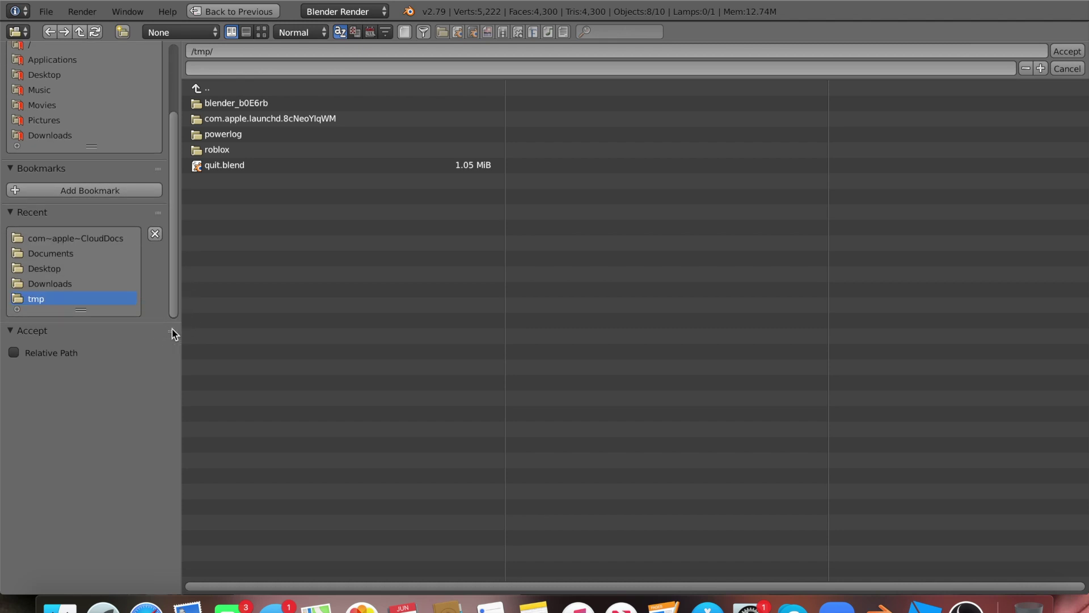
pyautogui.click(92, 239)
pyautogui.click(273, 70)
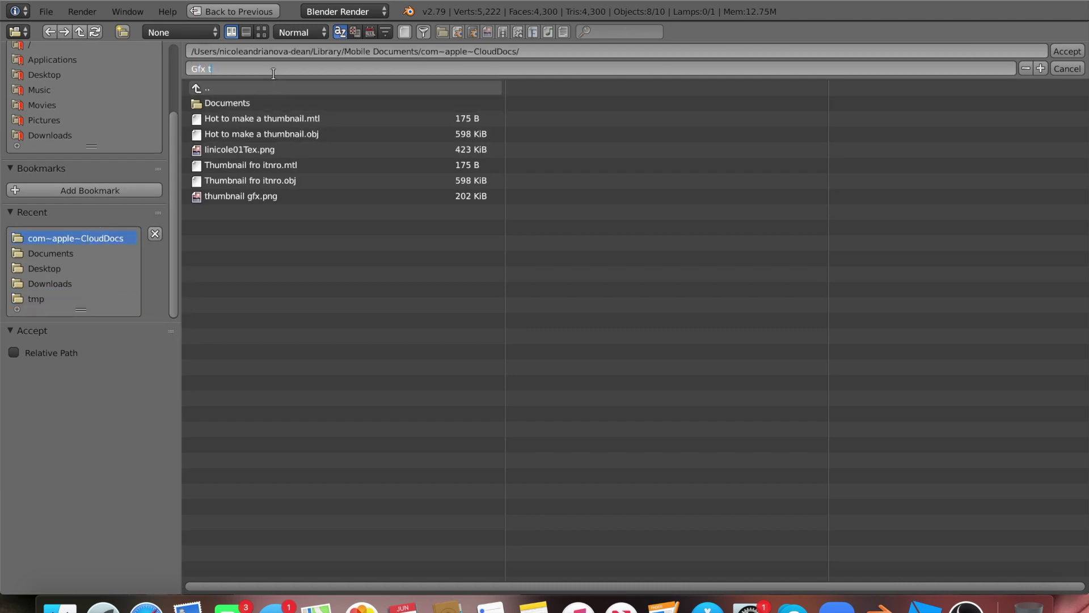
pyautogui.write('9393')
pyautogui.press('Return')
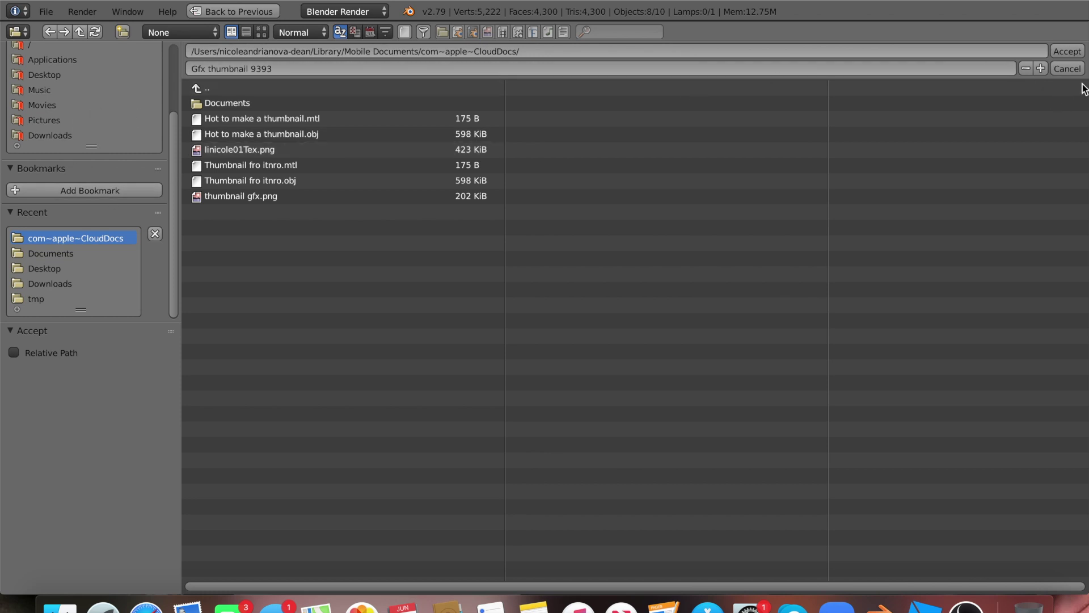
pyautogui.click(1072, 51)
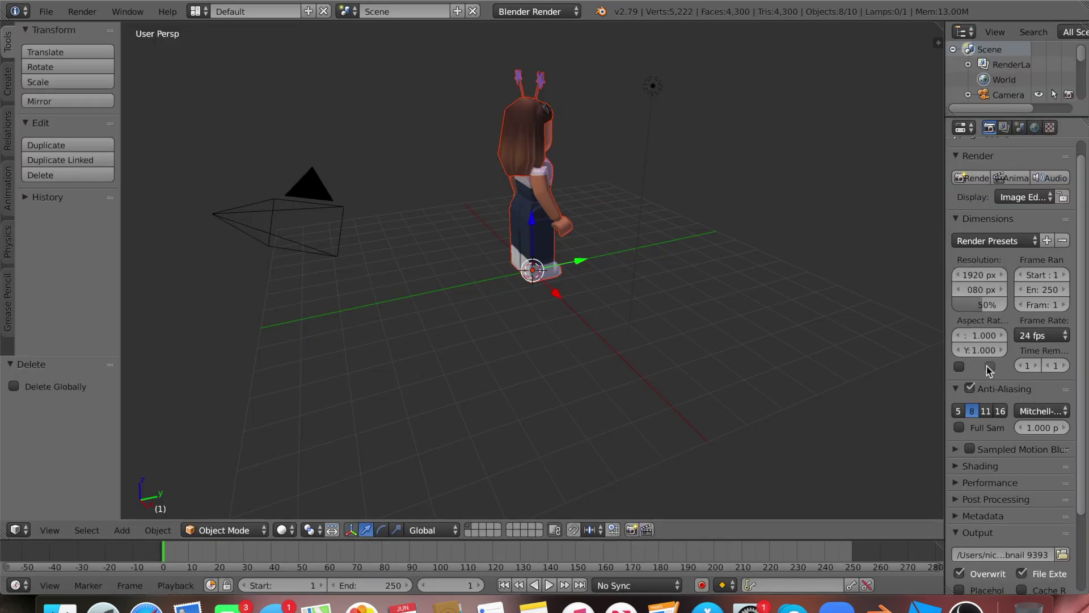
# Set the render Resolution X to 1922 px.
pyautogui.scroll(-3, 1001, 357)
pyautogui.scroll(-3, 1002, 357)
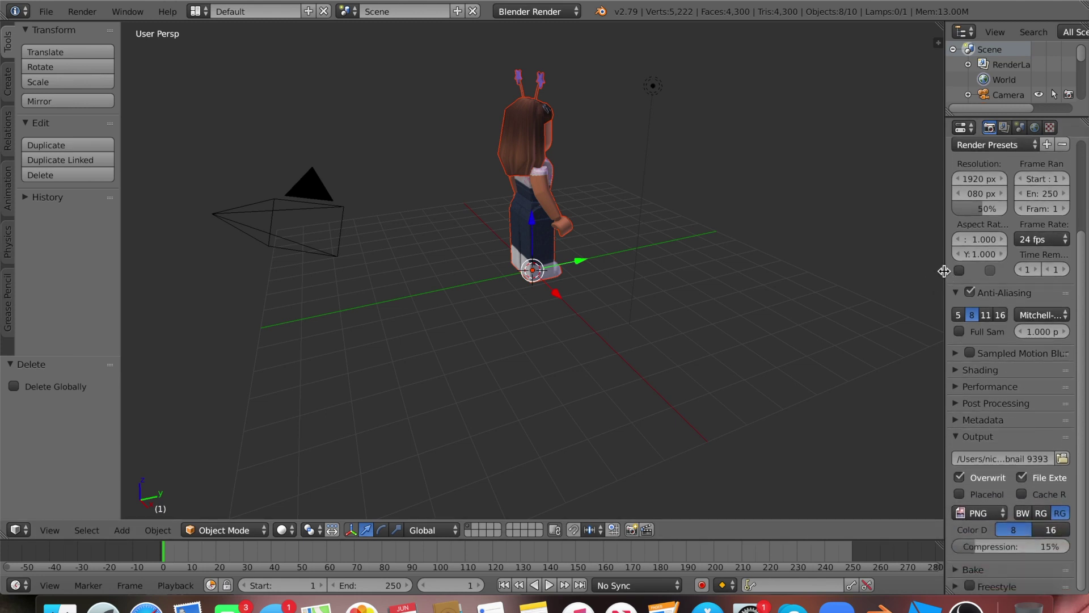
pyautogui.moveTo(946, 271); pyautogui.dragTo(942, 271)
pyautogui.click(1000, 179)
pyautogui.click(999, 178)
pyautogui.click(986, 180)
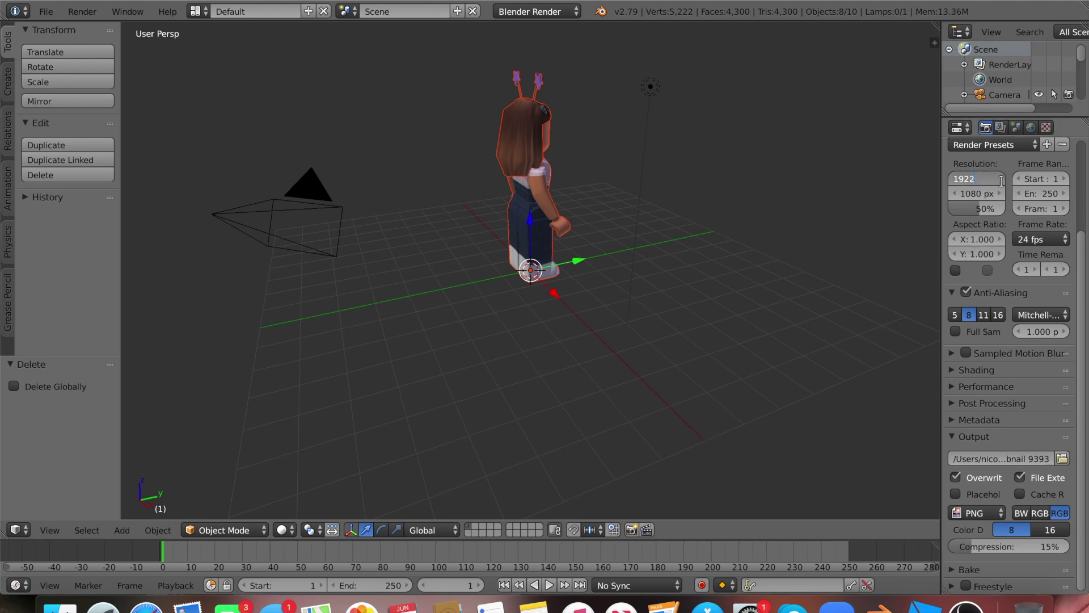
pyautogui.press('Return')
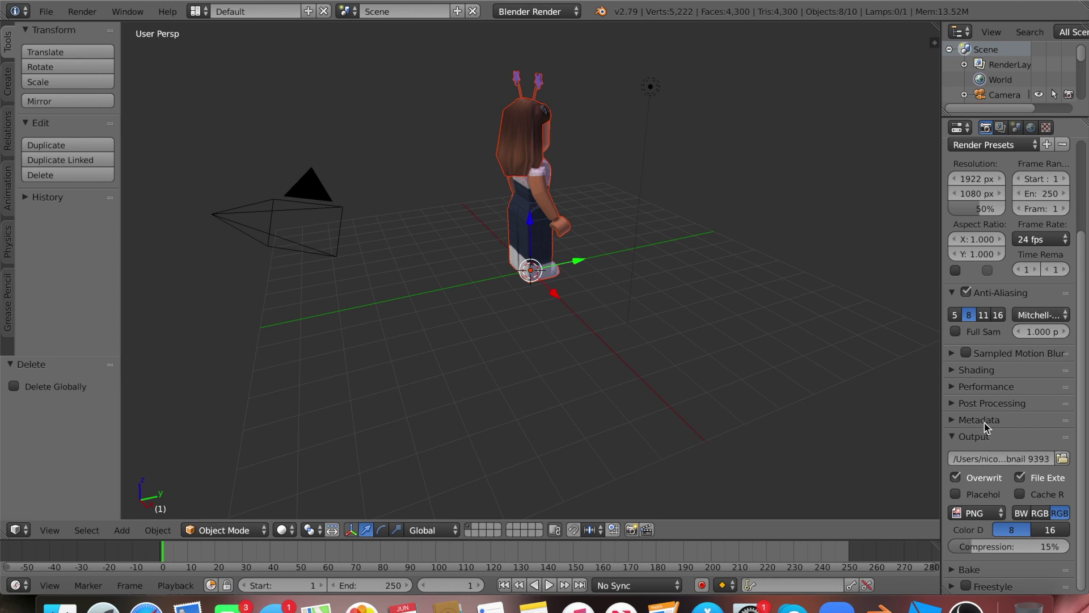
# Enable Ambient Occlusion in the World settings.
pyautogui.click(1031, 127)
pyautogui.scroll(-1, 978, 344)
pyautogui.click(966, 409)
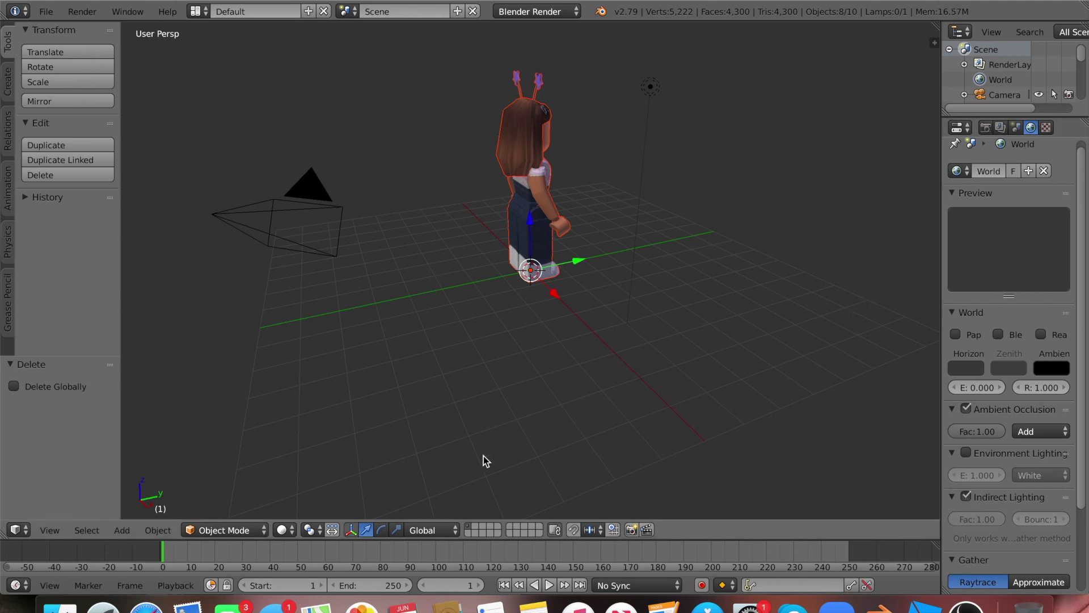
# Switch the viewport to look through the scene camera via View > Camera.
pyautogui.click(50, 530)
pyautogui.click(45, 533)
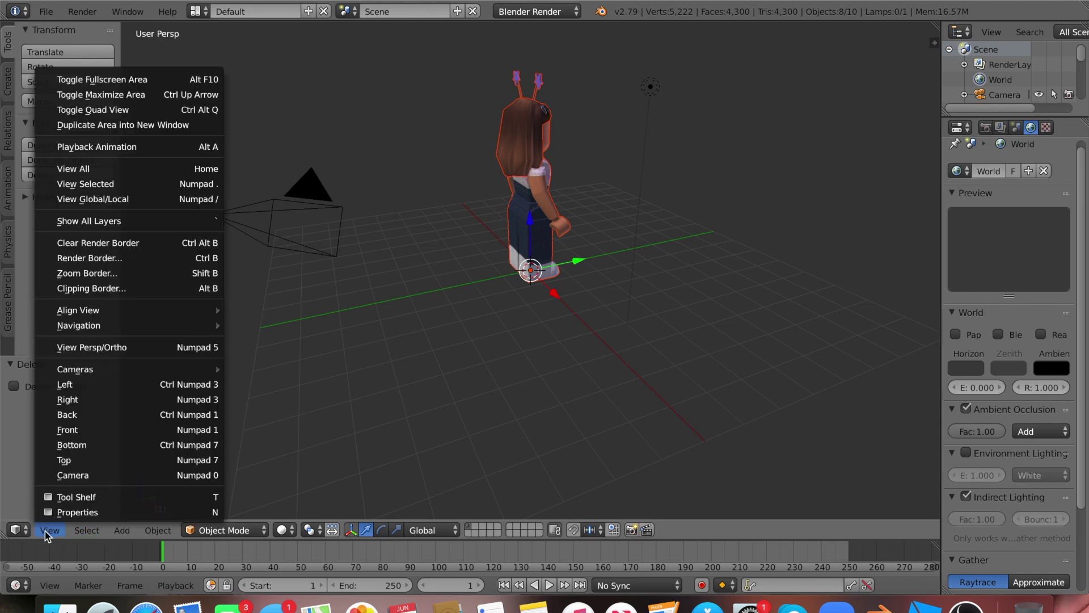
pyautogui.click(75, 479)
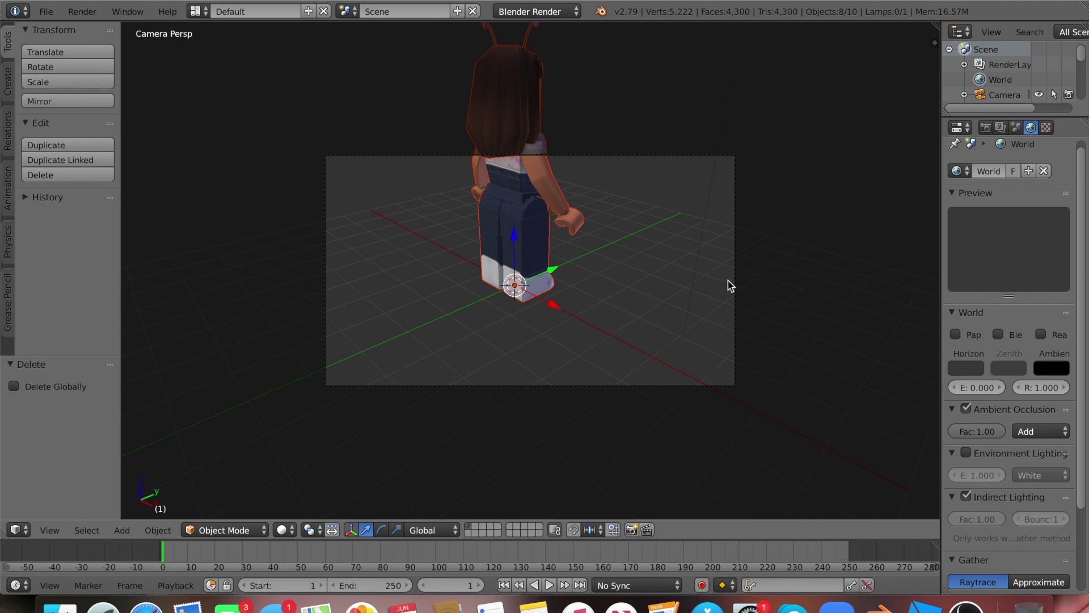
# Fly the camera with walk navigation until it frames the avatar from the front.
pyautogui.hotkey('shift', 'f')
pyautogui.moveTo(531, 270)
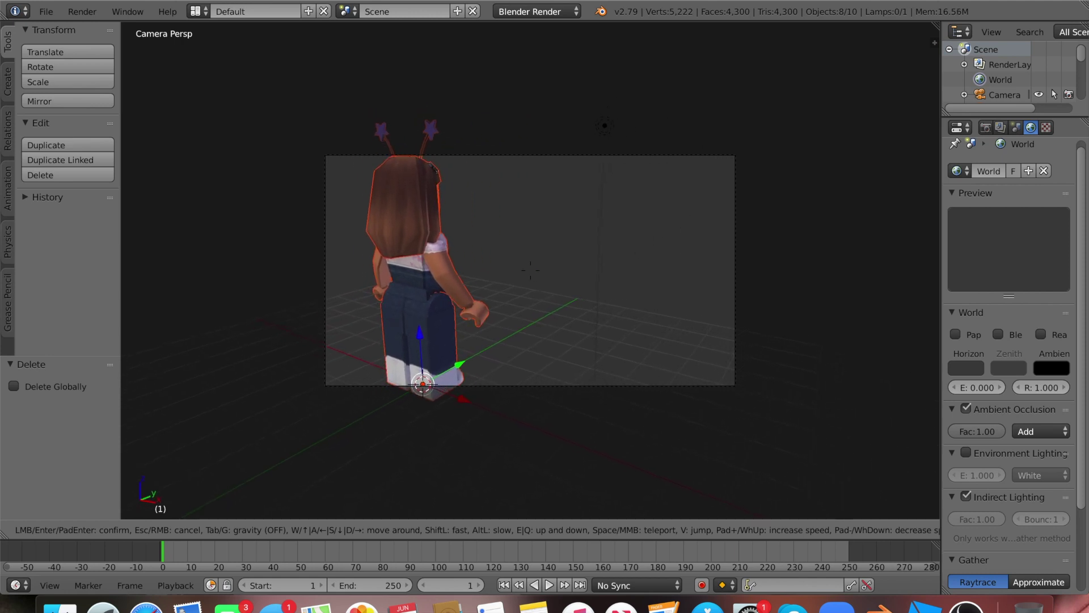
pyautogui.press('w')
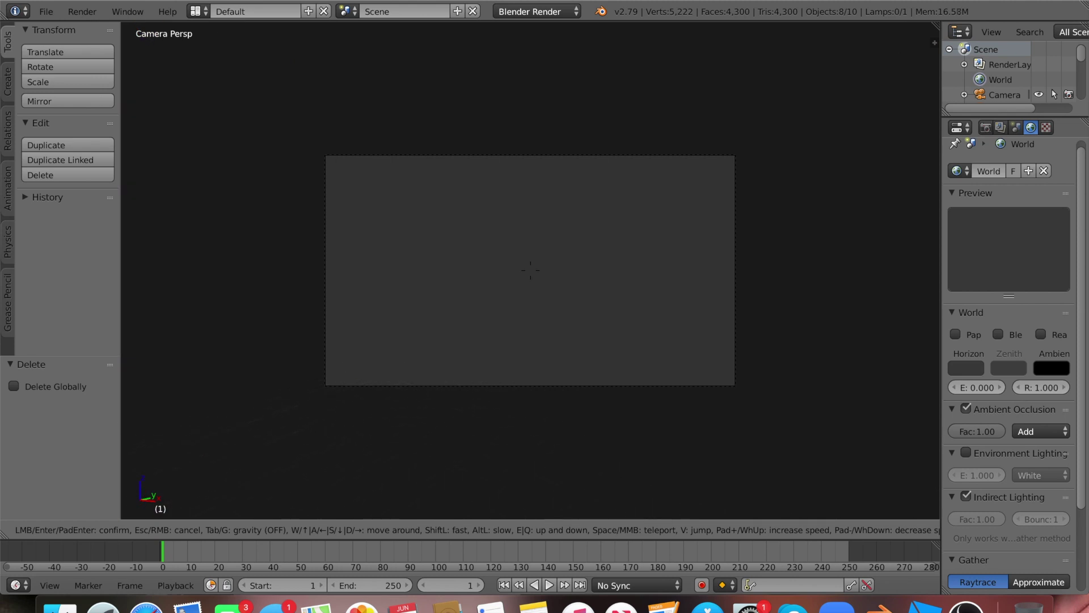
pyautogui.press('s')
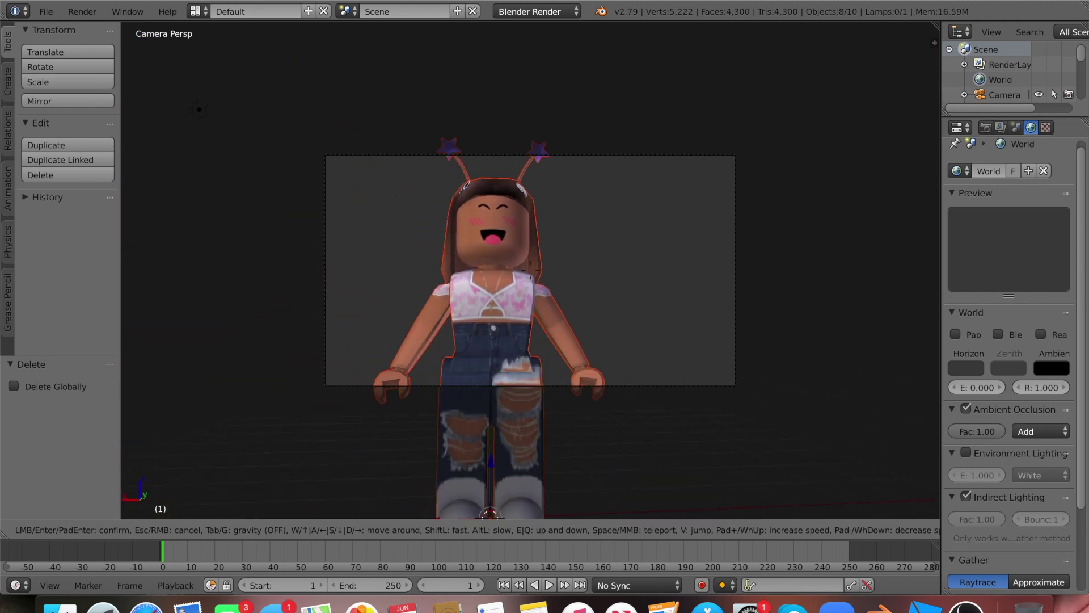
pyautogui.press('w')
pyautogui.press('w')
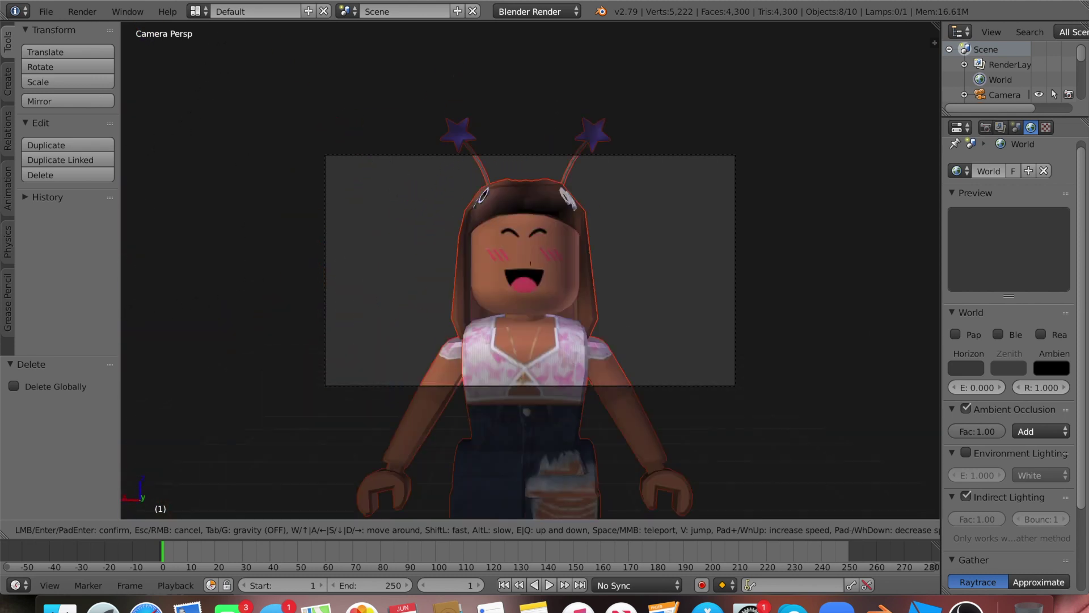
pyautogui.press('s')
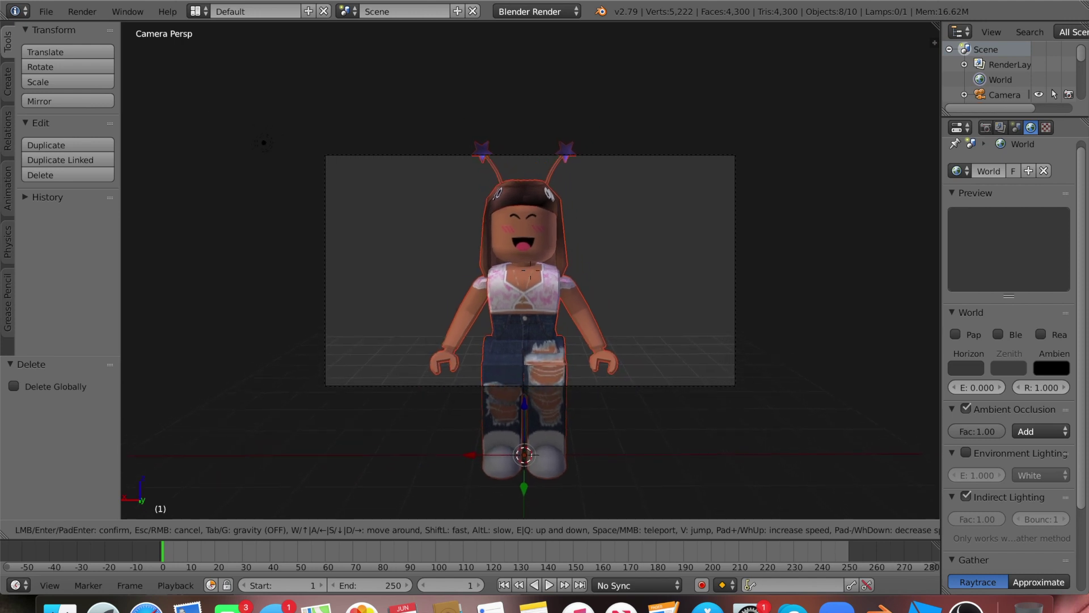
pyautogui.press('s')
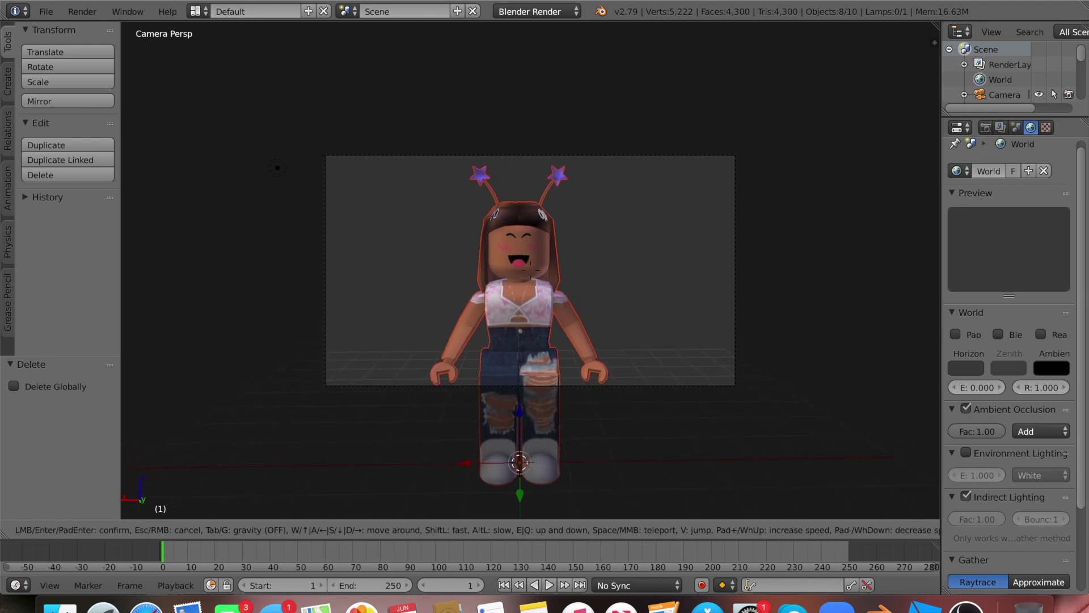
pyautogui.press('a')
pyautogui.press('s')
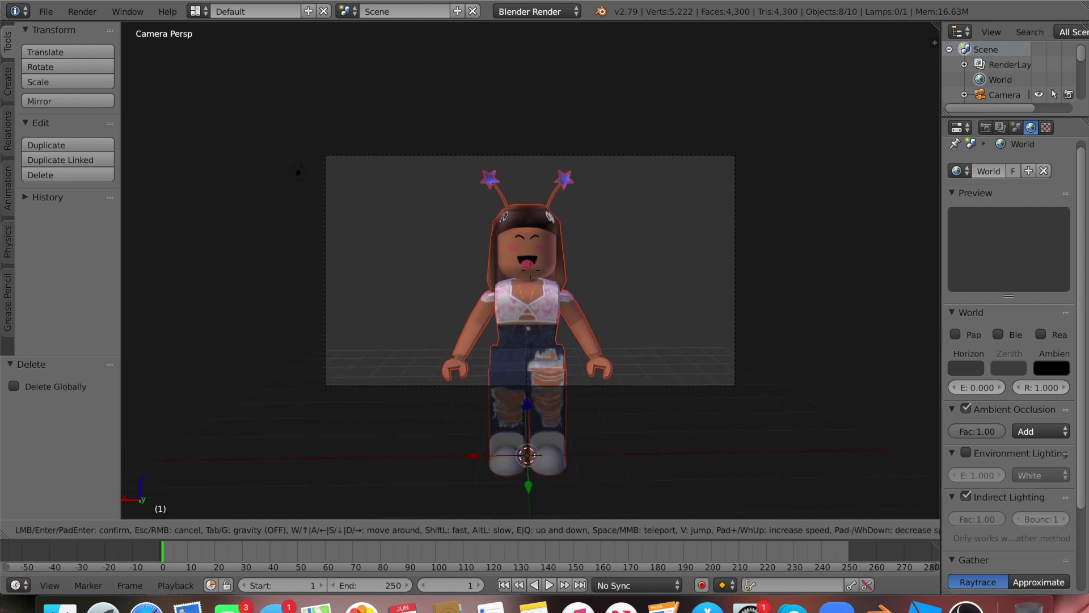
pyautogui.click(467, 482)
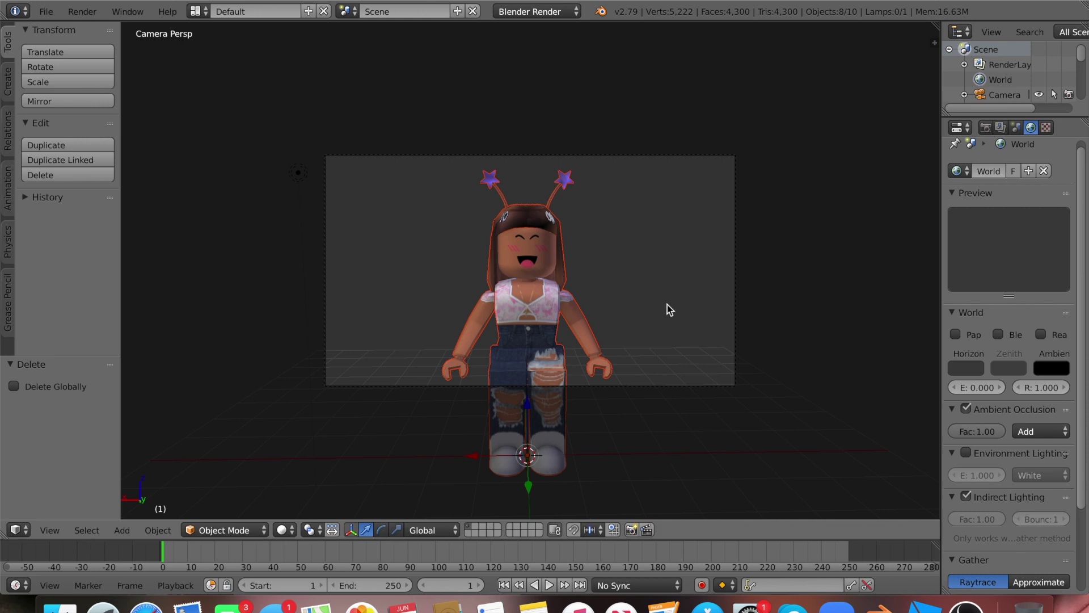
# Select the avatar's arm, then rotate and move it up beside the head into a wave.
pyautogui.rightClick(591, 339)
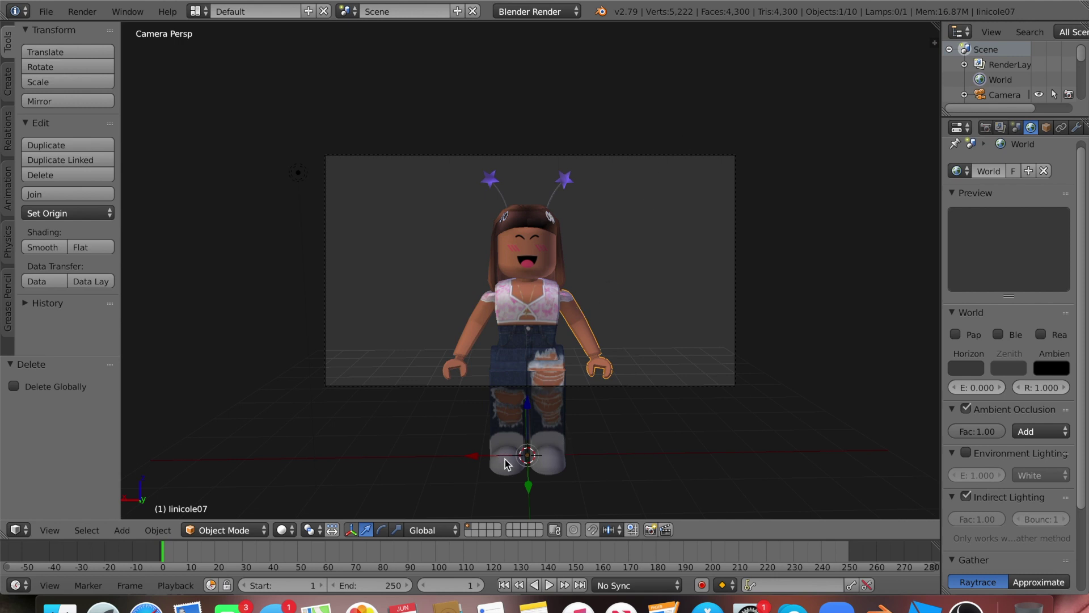
pyautogui.click(381, 529)
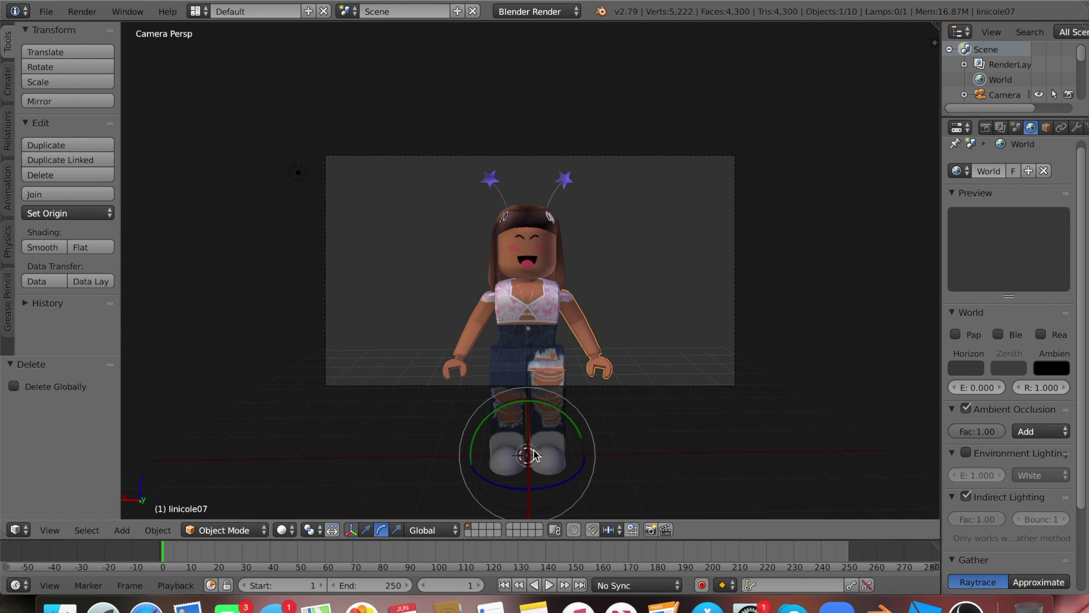
pyautogui.moveTo(567, 485); pyautogui.dragTo(535, 382)
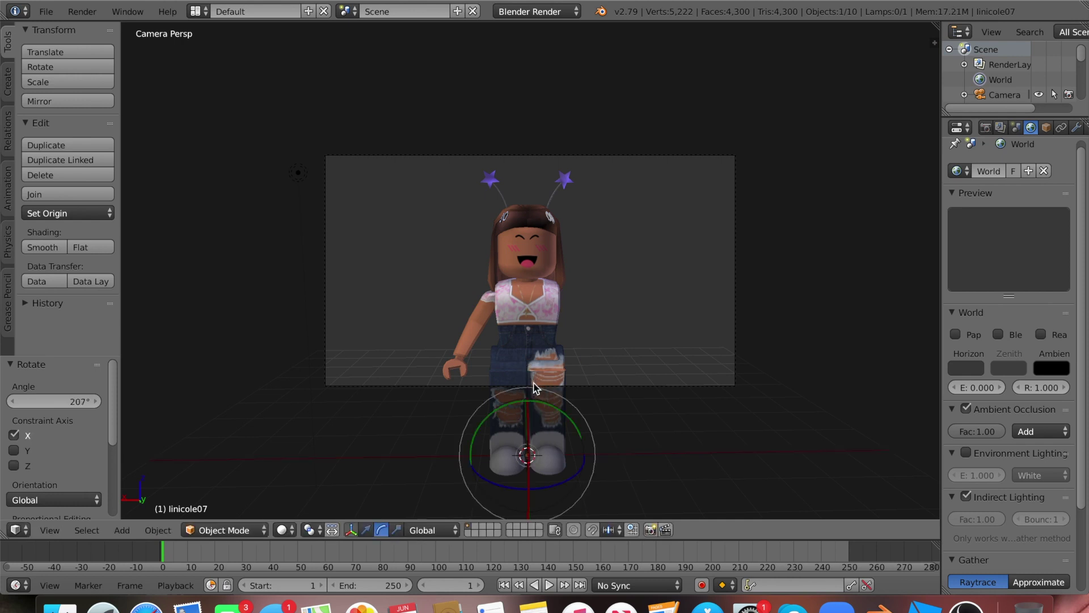
pyautogui.click(366, 530)
pyautogui.moveTo(527, 445); pyautogui.dragTo(538, 227)
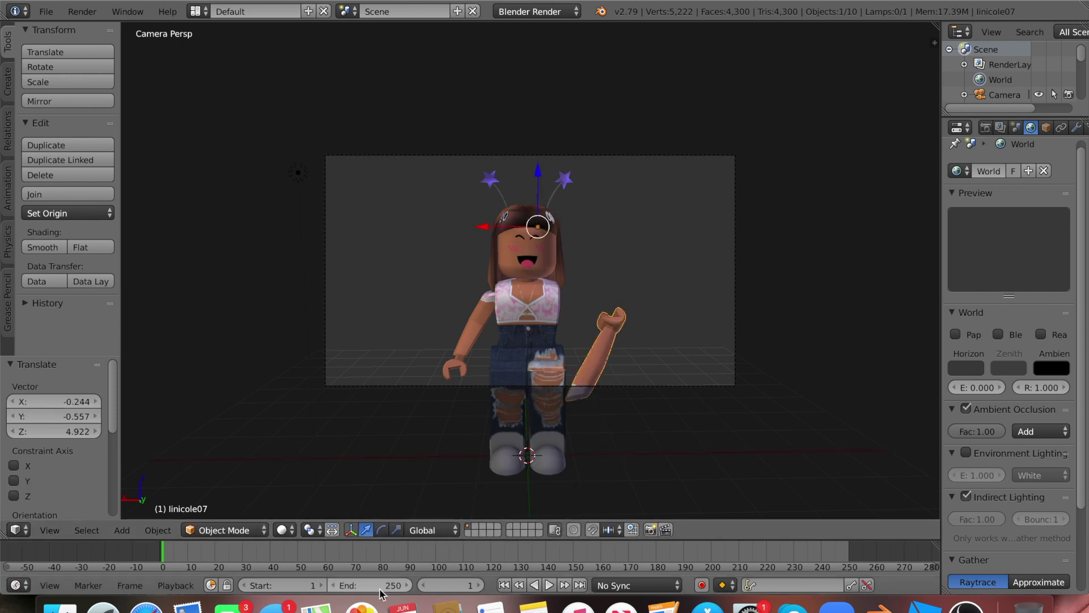
pyautogui.moveTo(540, 221); pyautogui.dragTo(548, 164)
pyautogui.click(381, 530)
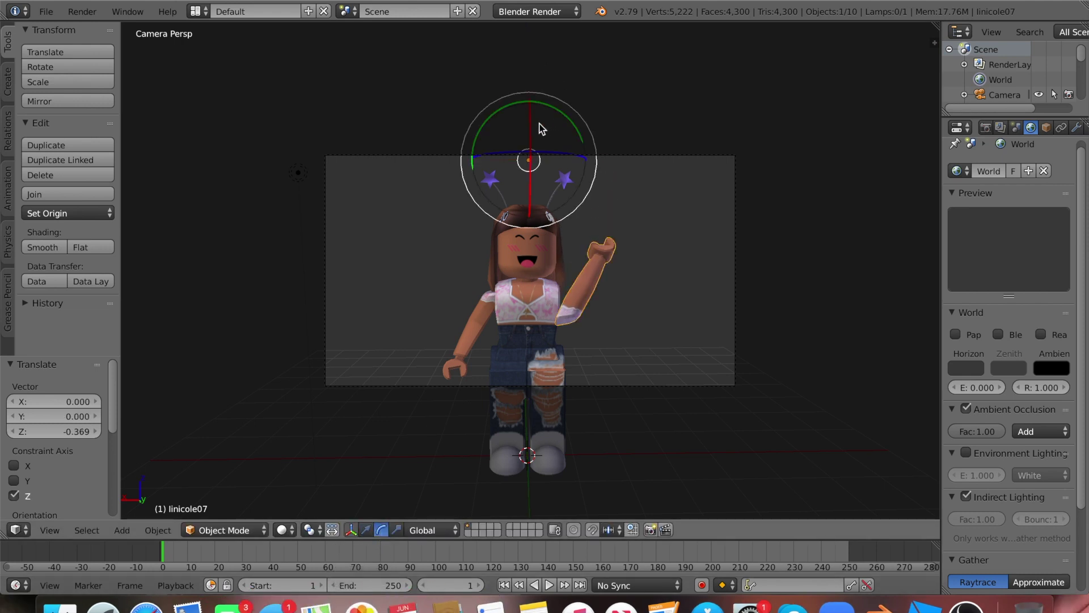
pyautogui.moveTo(533, 130)
pyautogui.mouseDown()
pyautogui.moveTo(530, 168)
pyautogui.moveTo(537, 159)
pyautogui.mouseUp()
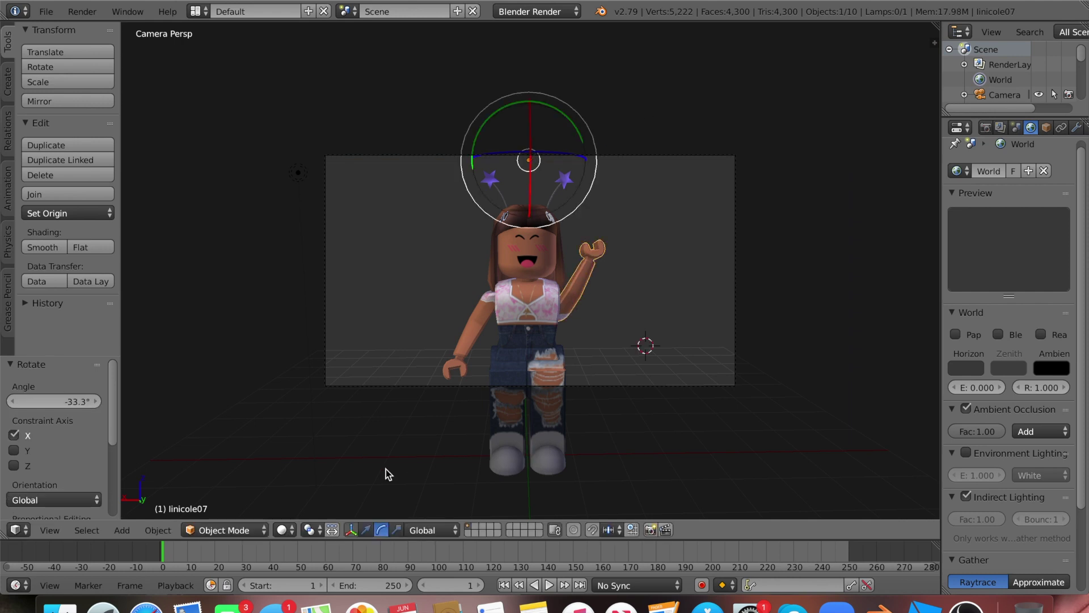
pyautogui.click(366, 530)
pyautogui.moveTo(538, 152); pyautogui.dragTo(533, 138)
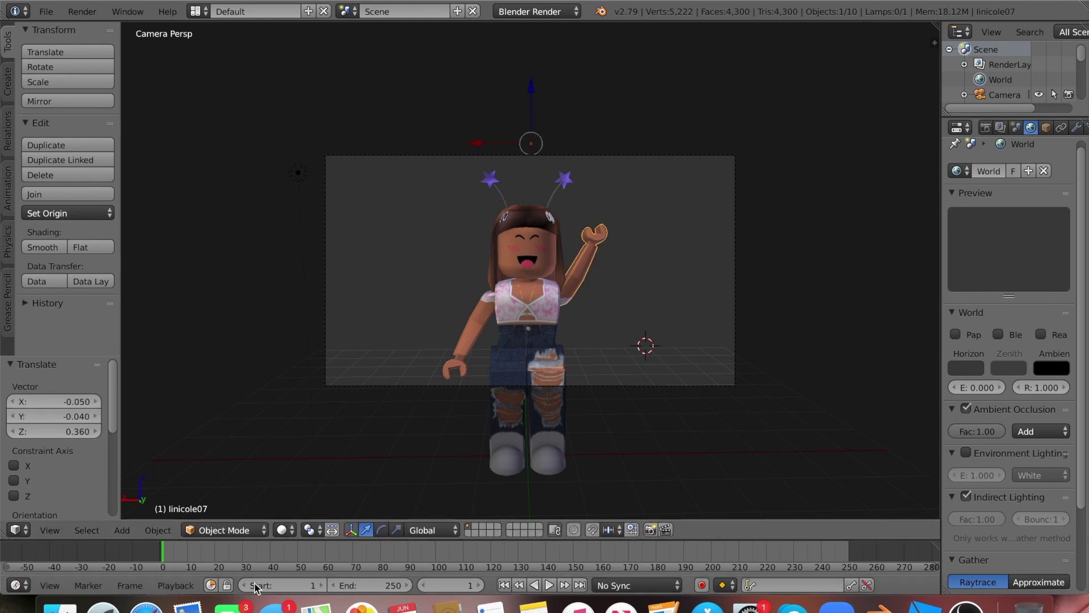
pyautogui.click(381, 529)
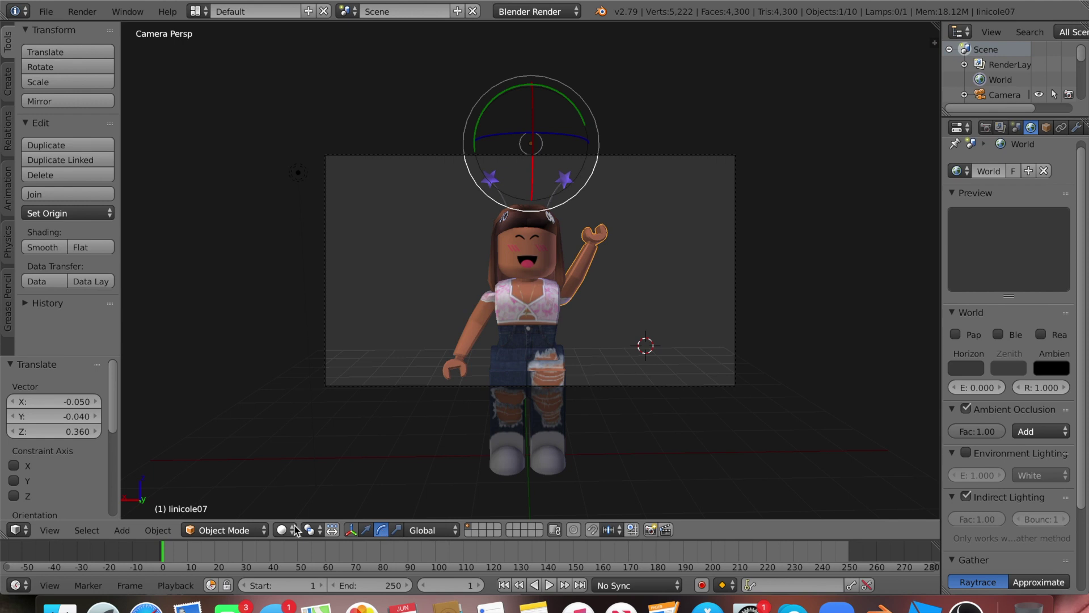
# Enter Edit Mode in wireframe shading and select the raised hand.
pyautogui.click(232, 530)
pyautogui.click(223, 495)
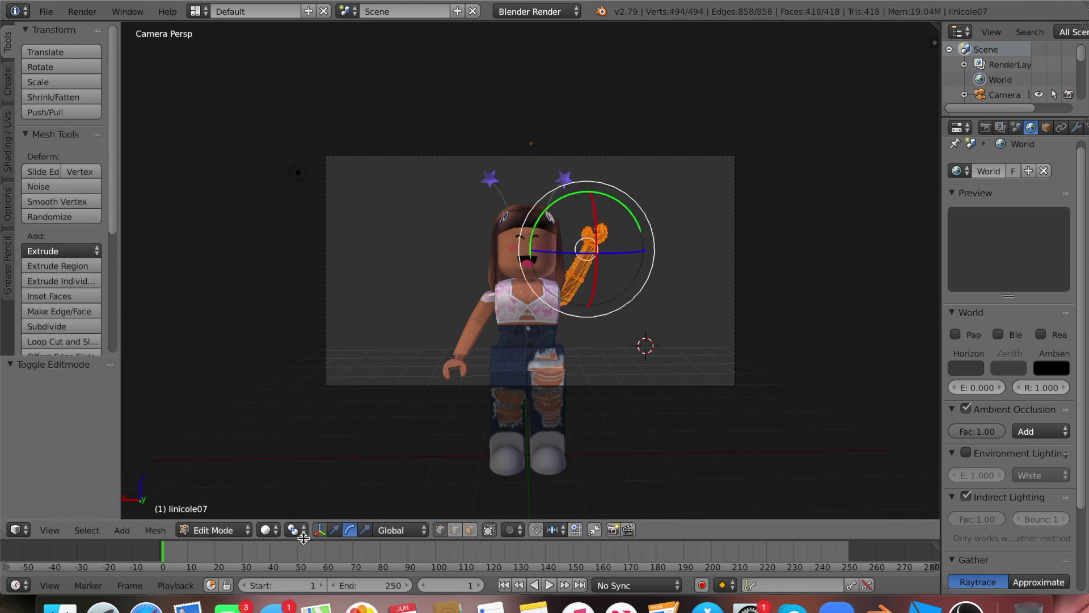
pyautogui.click(268, 531)
pyautogui.click(308, 495)
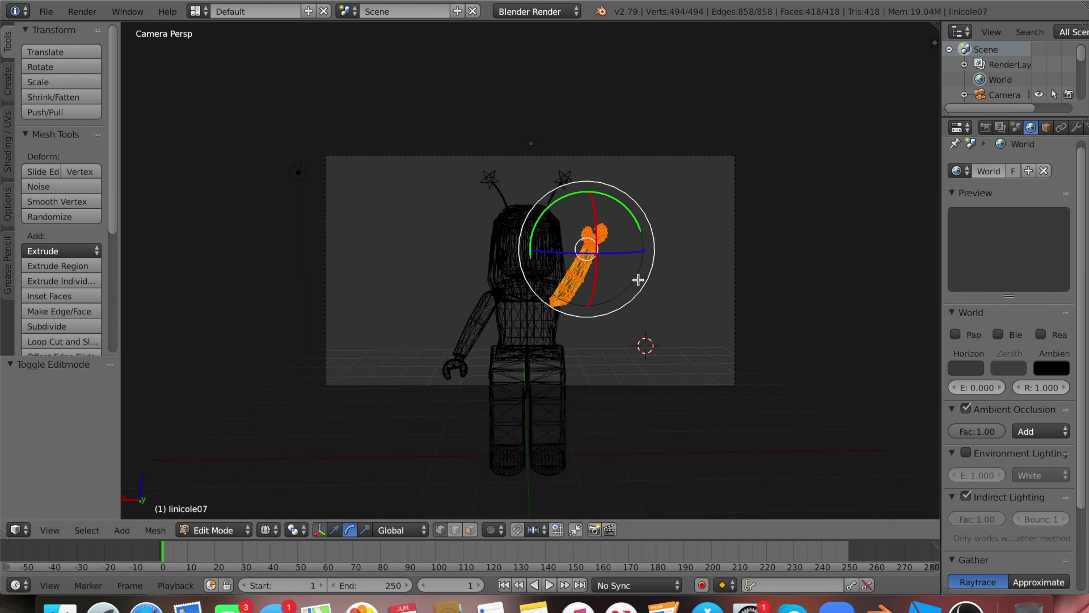
pyautogui.rightClick(585, 271)
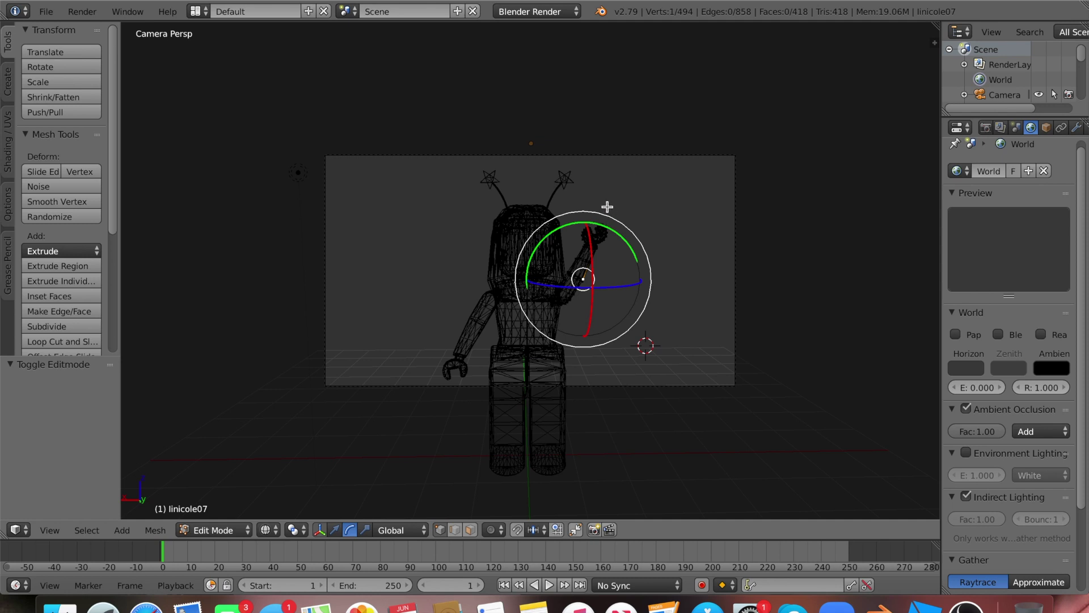
pyautogui.moveTo(607, 207)
pyautogui.mouseDown()
pyautogui.moveTo(577, 207)
pyautogui.moveTo(564, 236)
pyautogui.moveTo(600, 272)
pyautogui.moveTo(627, 257)
pyautogui.moveTo(632, 238)
pyautogui.moveTo(610, 206)
pyautogui.mouseUp()
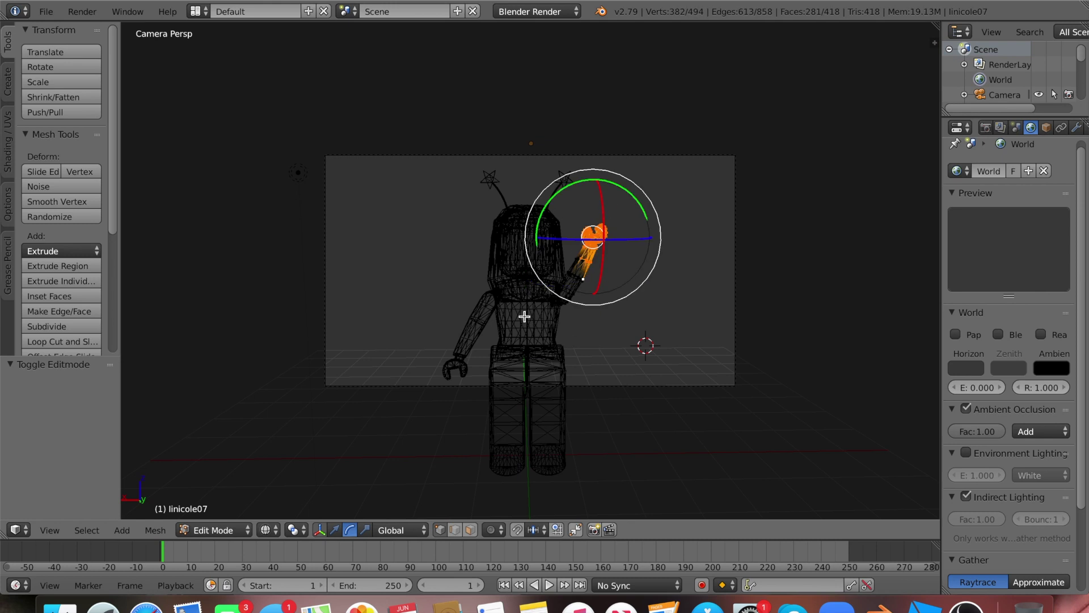
# Tilt the hand about 16.5°, nudge it left along X, and return to Object Mode.
pyautogui.moveTo(587, 179); pyautogui.dragTo(568, 183)
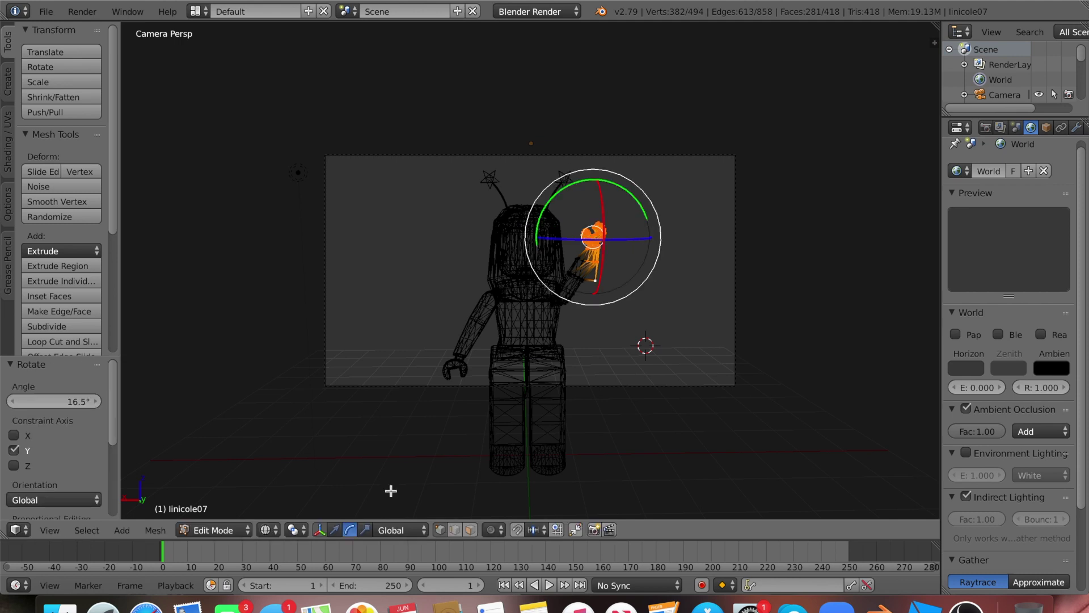
pyautogui.click(335, 530)
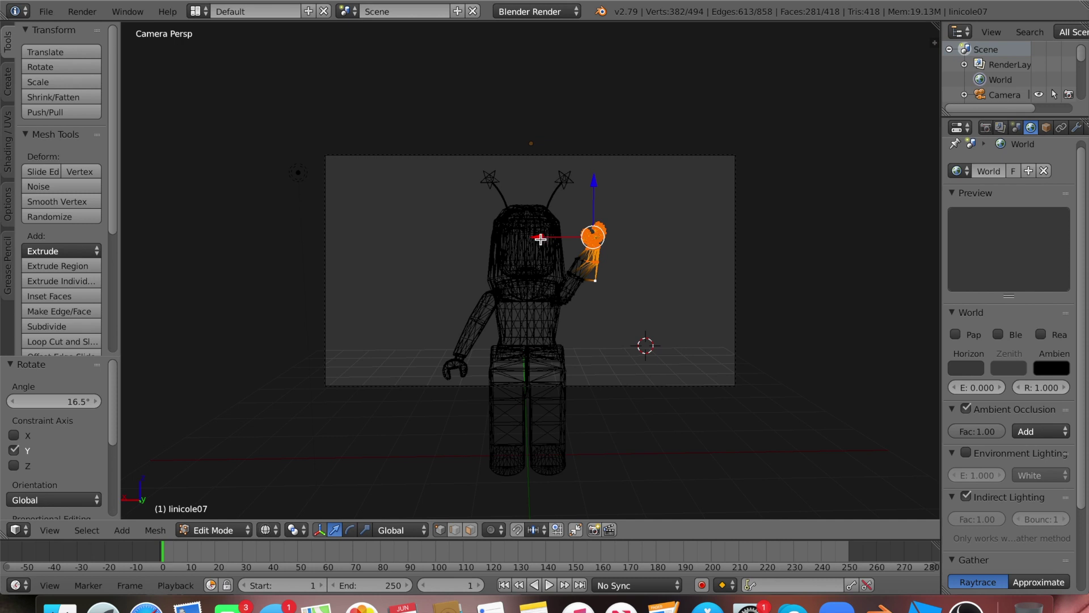
pyautogui.moveTo(540, 237); pyautogui.dragTo(530, 235)
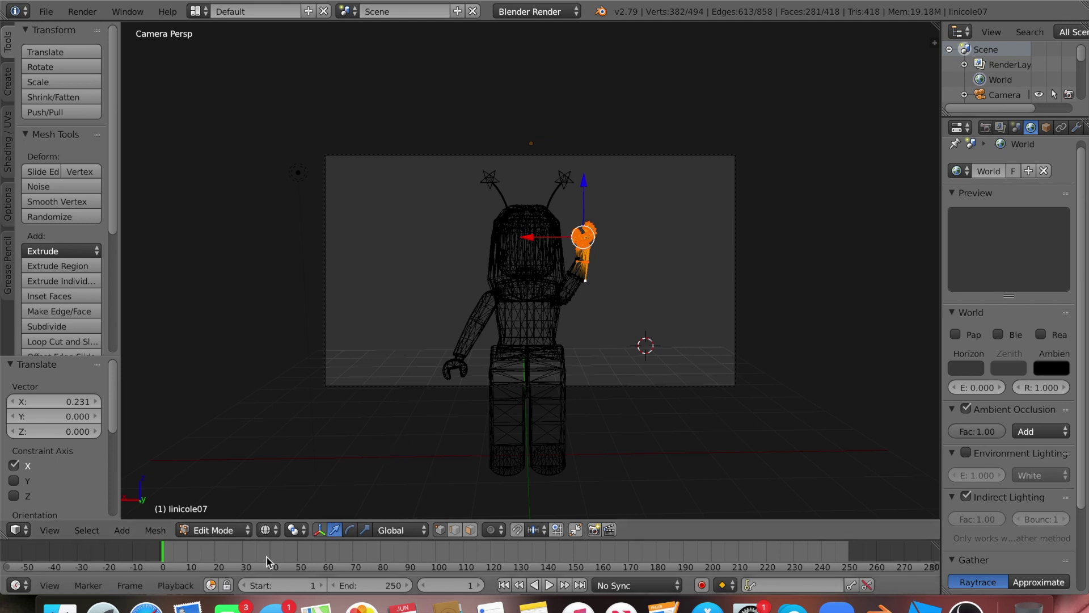
pyautogui.click(214, 529)
pyautogui.click(248, 513)
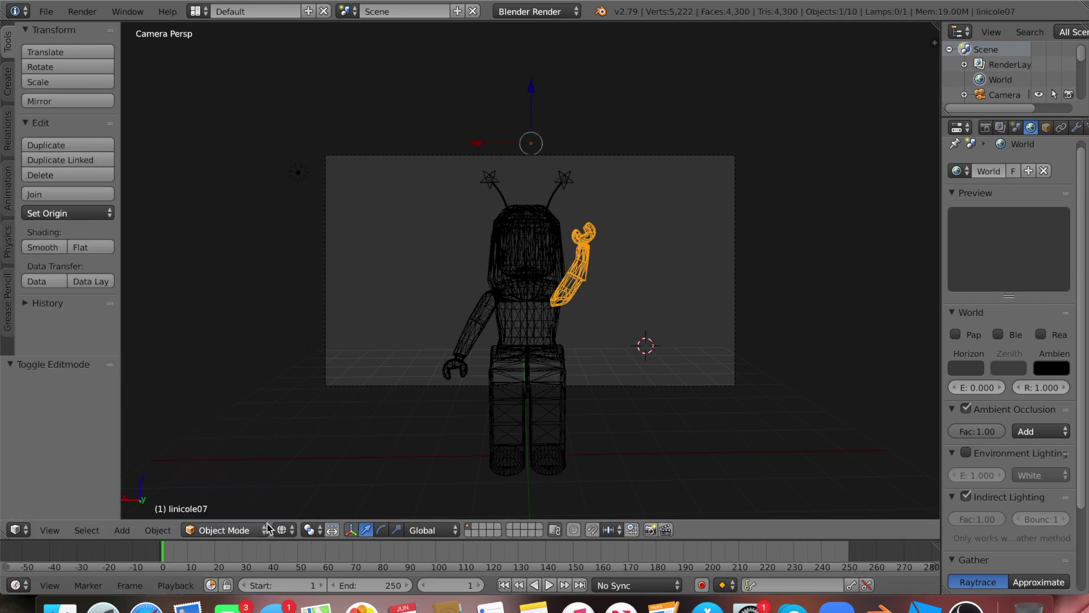
# Switch the viewport to textured shading and render the camera view of the waving avatar.
pyautogui.click(283, 529)
pyautogui.click(318, 480)
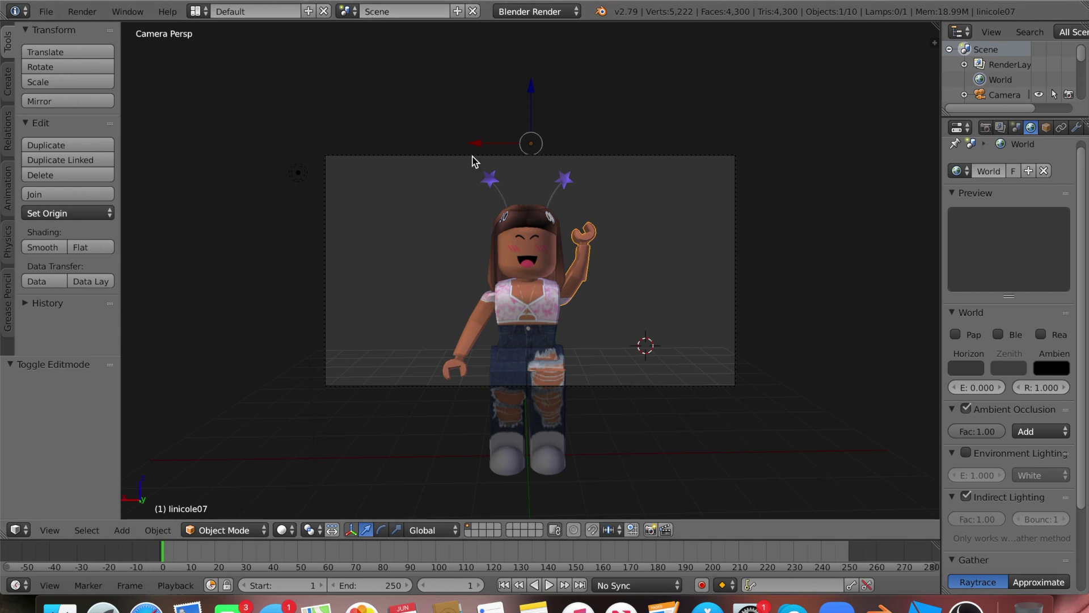
pyautogui.click(82, 11)
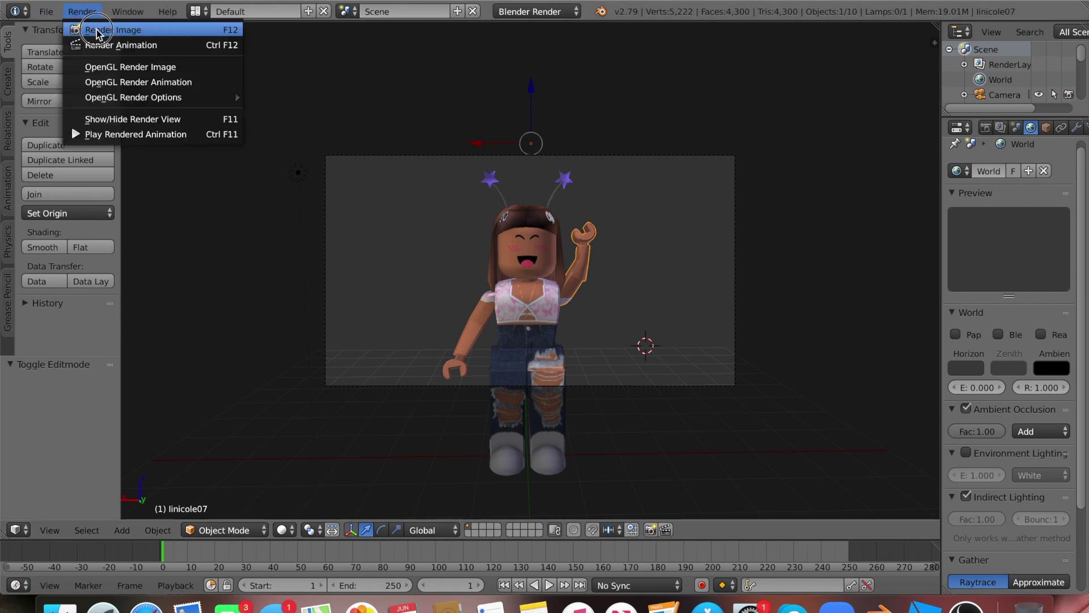
pyautogui.click(97, 30)
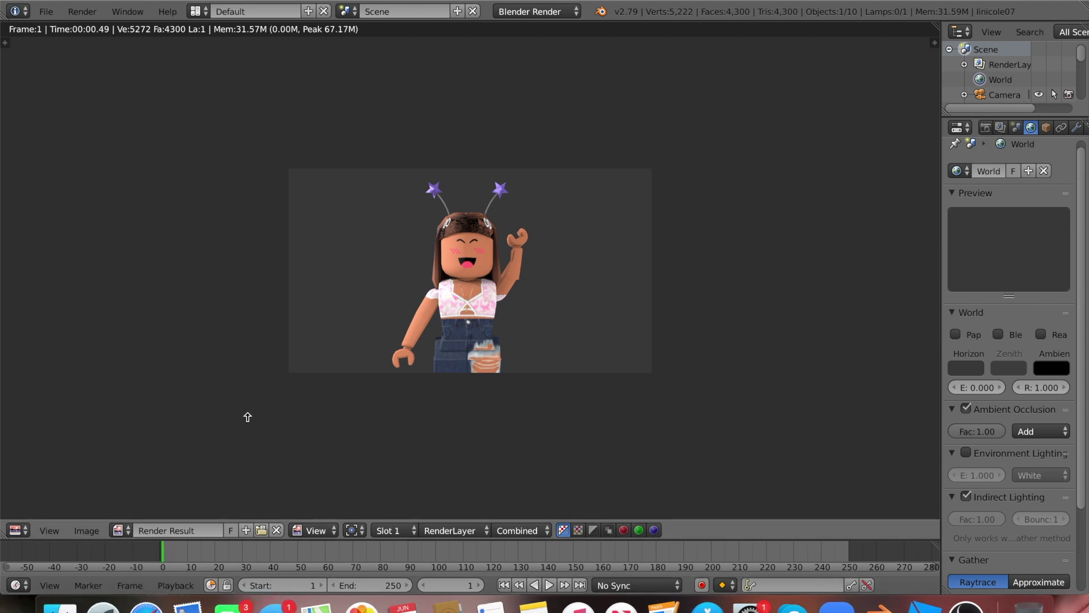
pyautogui.click(96, 533)
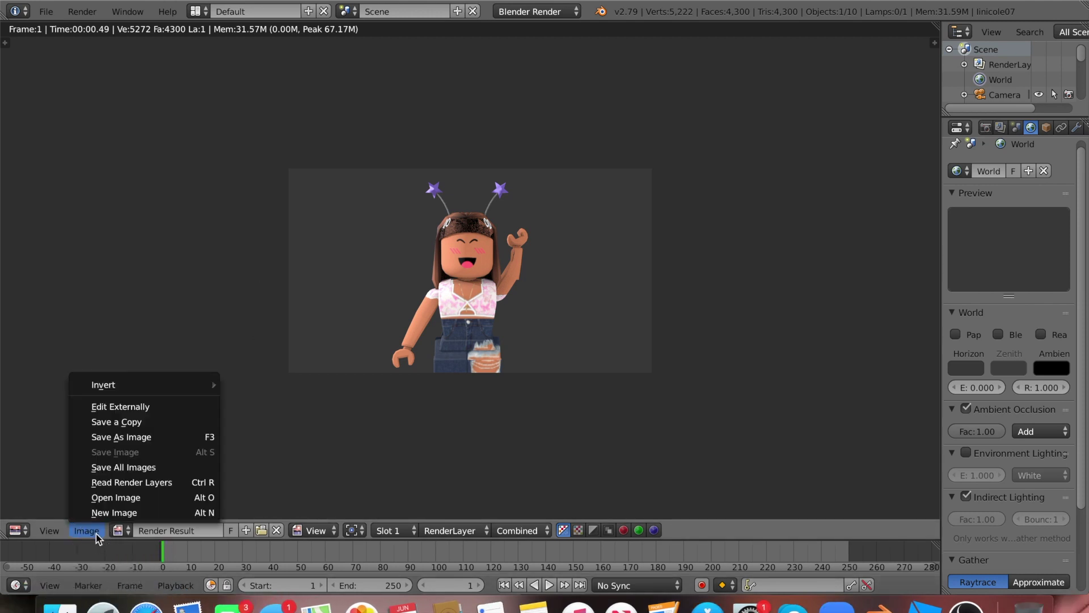
# Save the render to the iCloud Drive folder under the name 'gfx thumbnail yayay'.
pyautogui.click(148, 437)
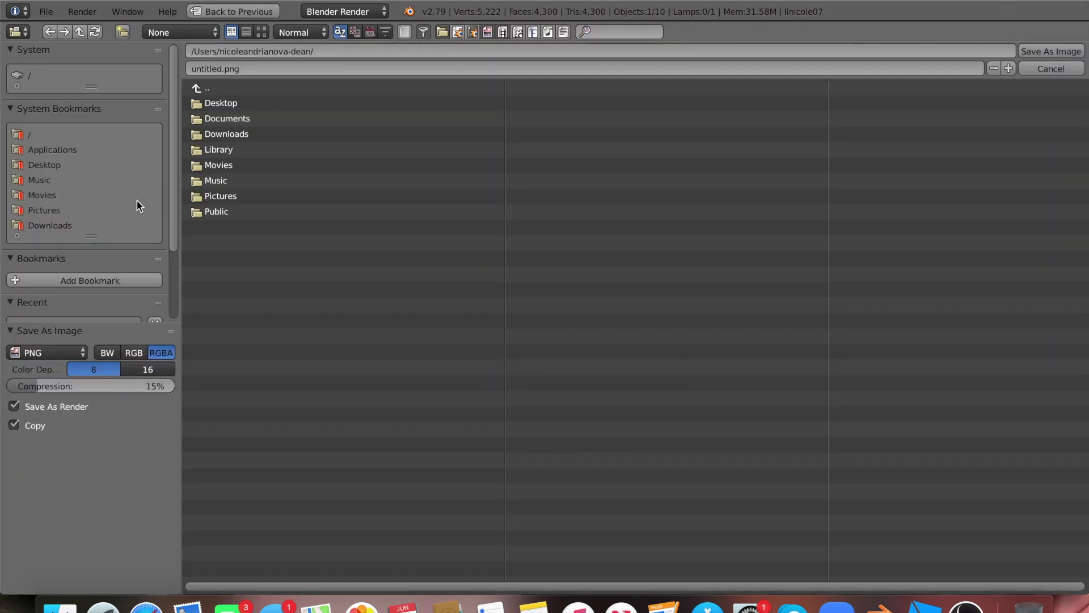
pyautogui.scroll(-3, 104, 270)
pyautogui.scroll(-1, 103, 272)
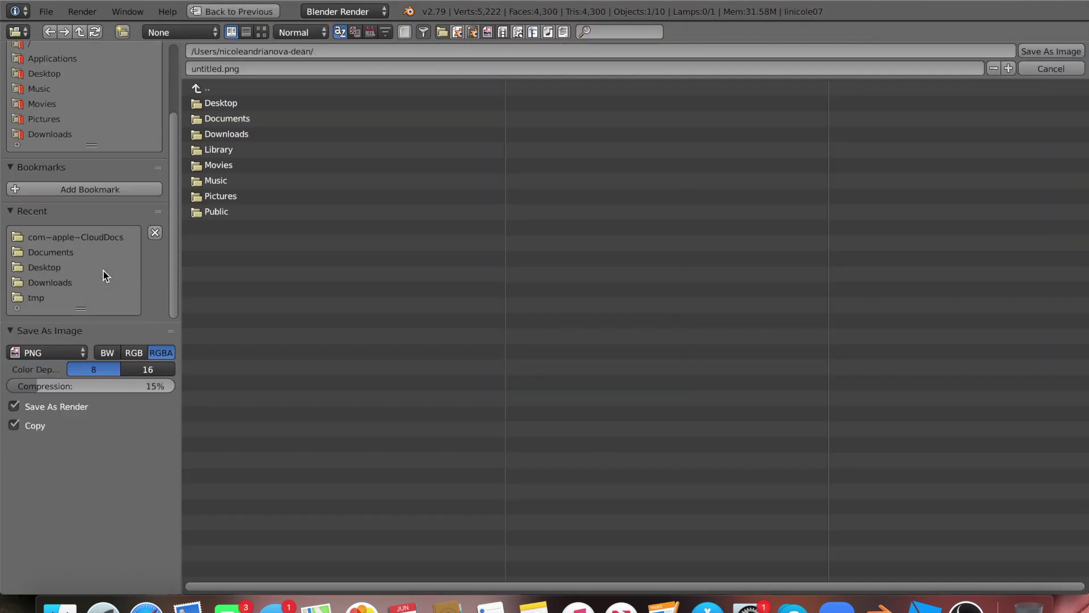
pyautogui.click(74, 237)
pyautogui.click(368, 69)
pyautogui.write('fx thumbnail yayay')
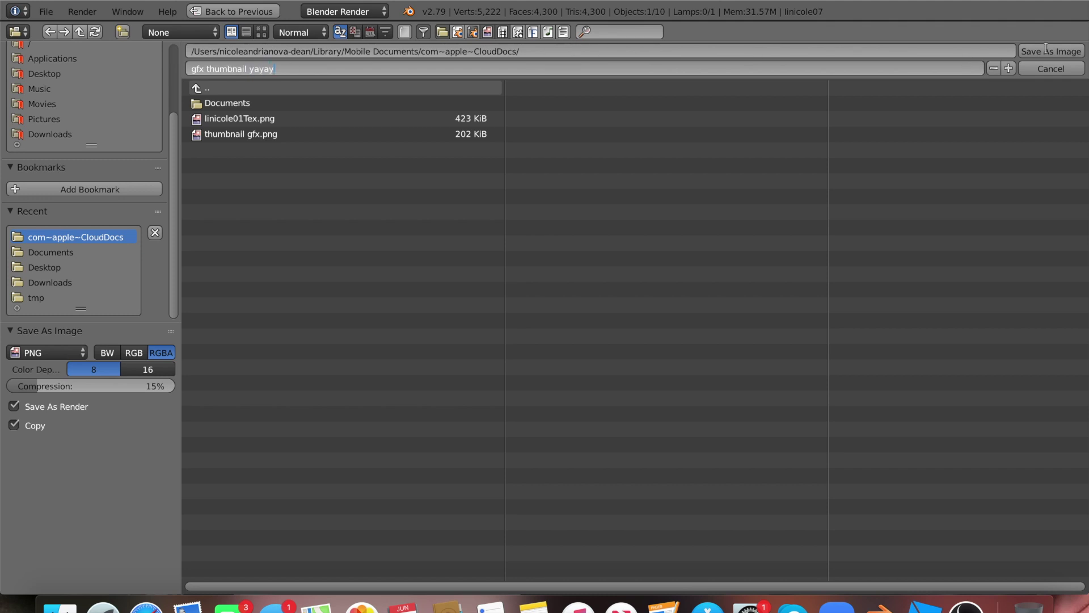
pyautogui.press('Return')
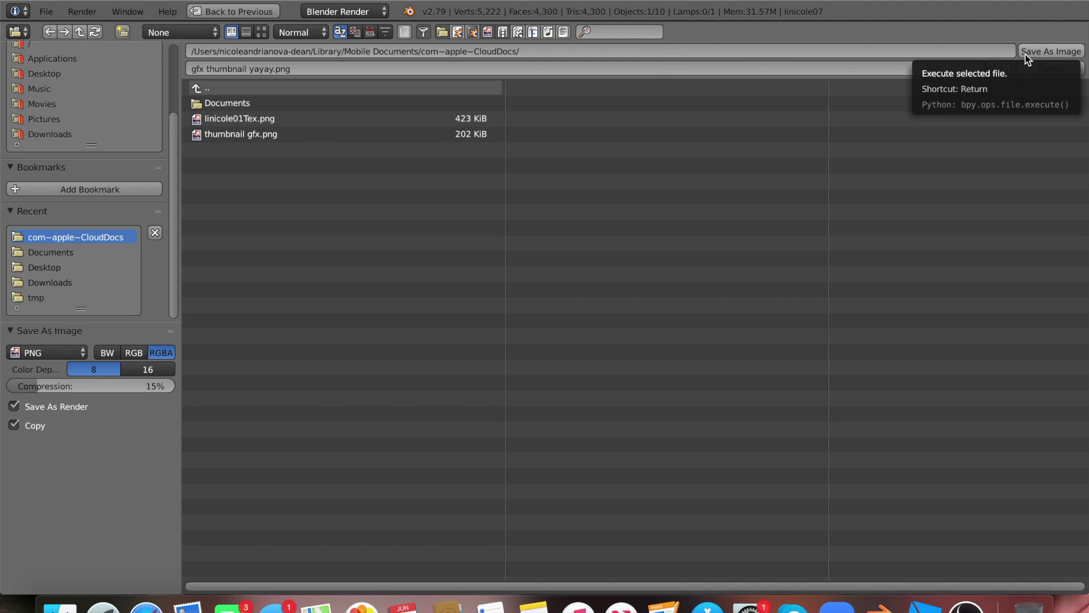
# Confirm saving gfx thumbnail yayay.png, then quit Blender without saving the scene.
pyautogui.click(1030, 52)
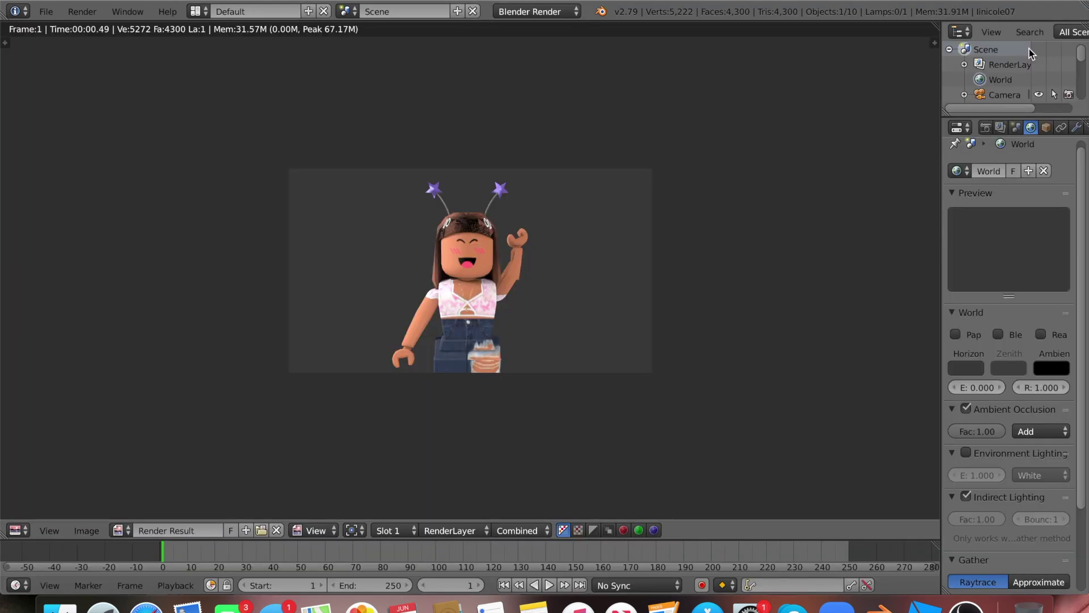
pyautogui.press('super+q')
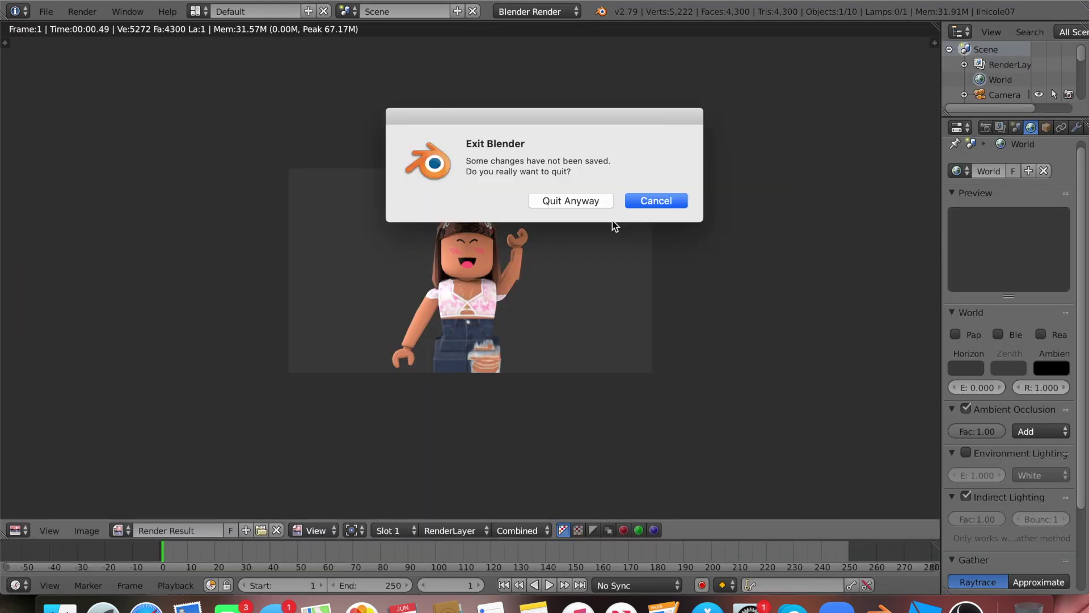
pyautogui.click(590, 202)
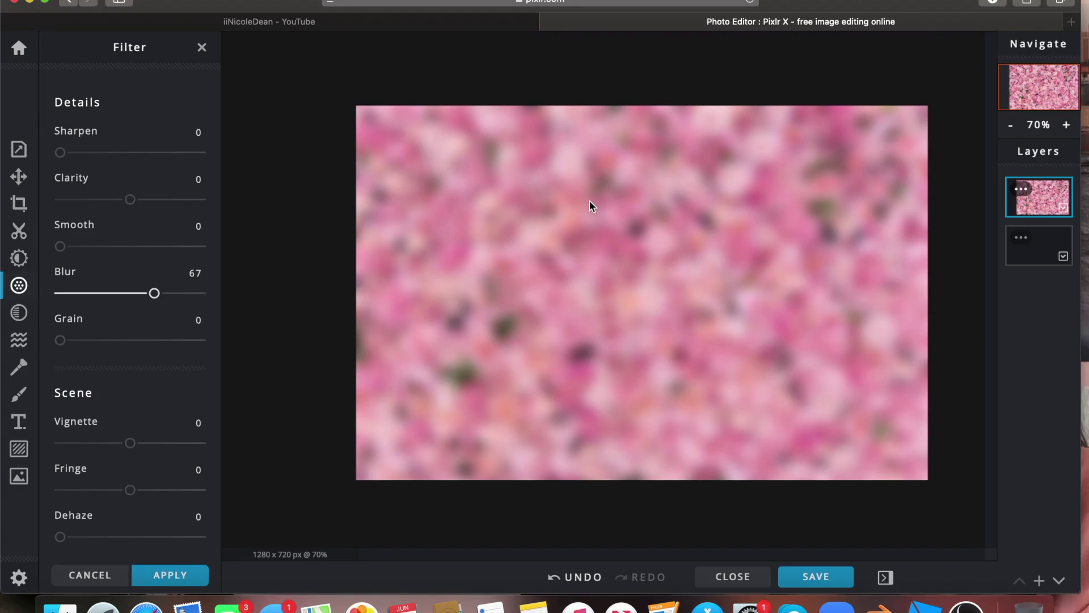
# Add gfx thumbnail yayay.png from iCloud Drive as a new image layer.
pyautogui.click(1039, 581)
pyautogui.click(715, 205)
pyautogui.click(1039, 581)
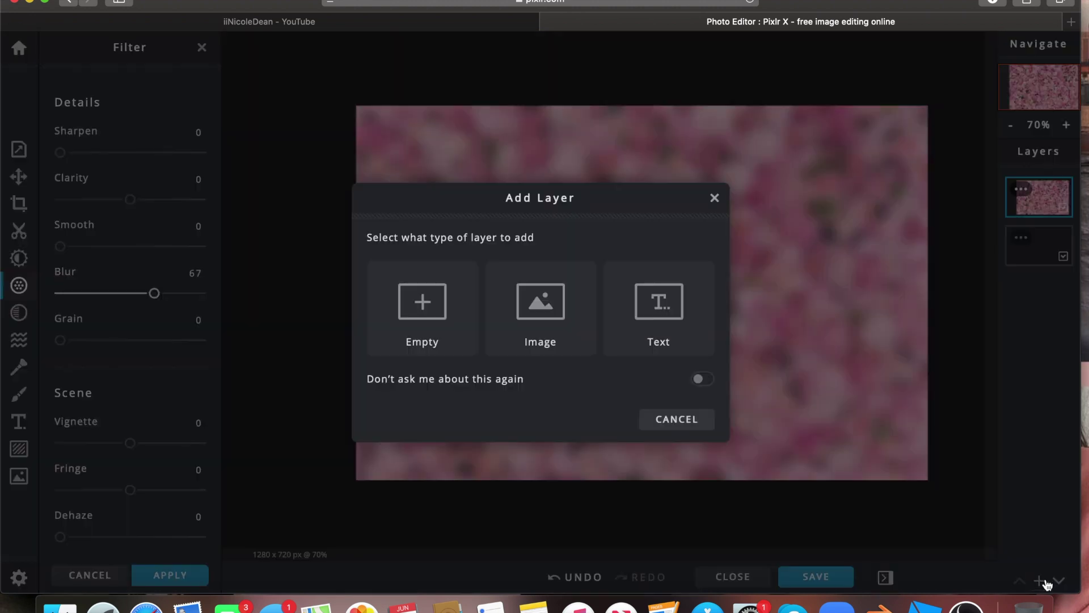
pyautogui.click(577, 356)
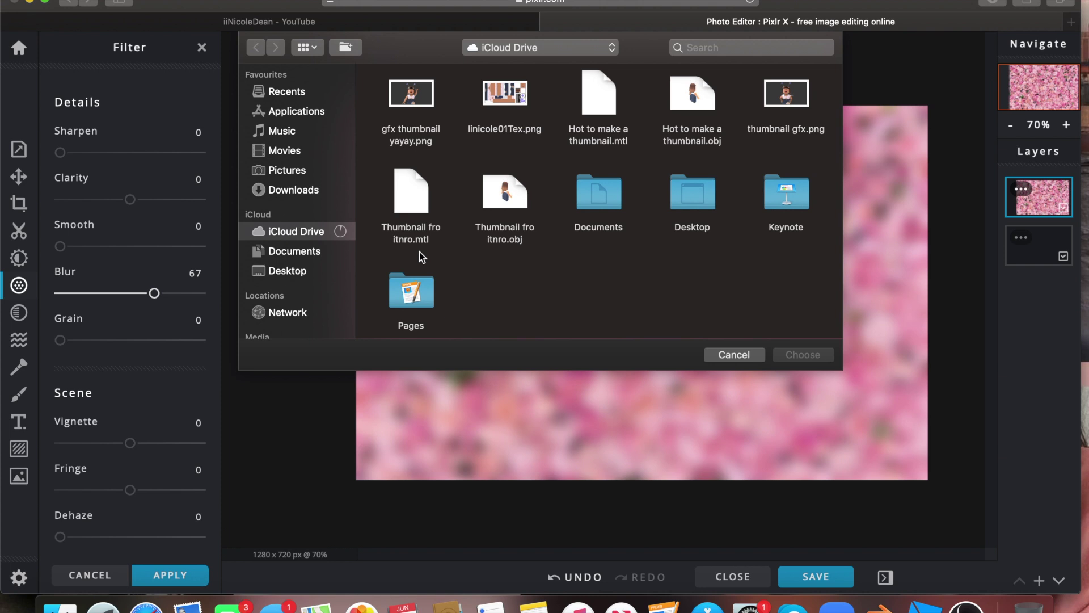
pyautogui.click(418, 102)
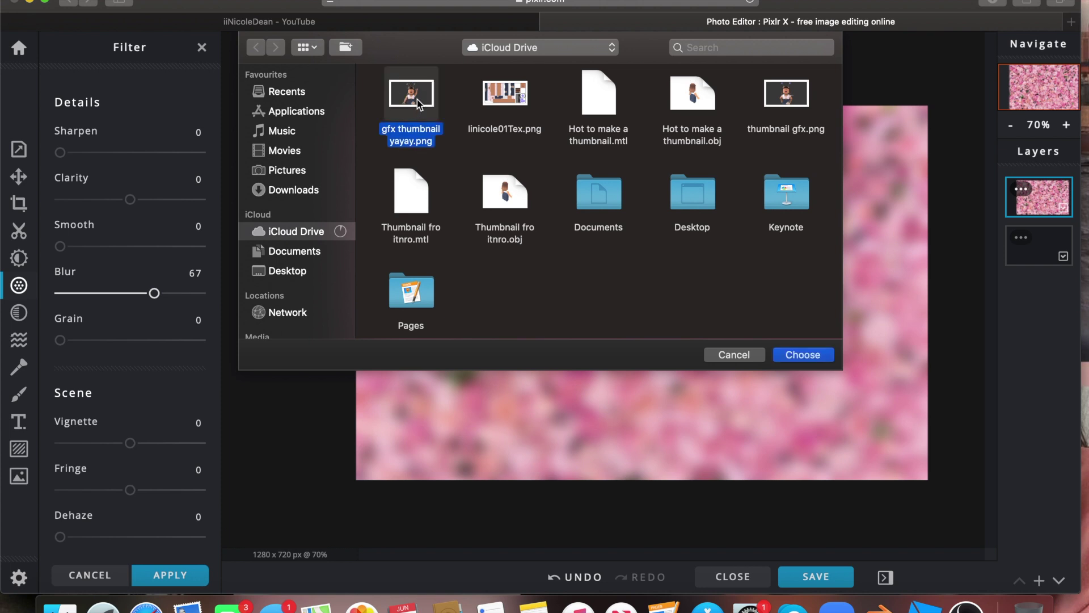
pyautogui.click(801, 354)
# Nudge the render layer right and down and dismiss the ad banner.
pyautogui.moveTo(651, 306); pyautogui.dragTo(701, 308)
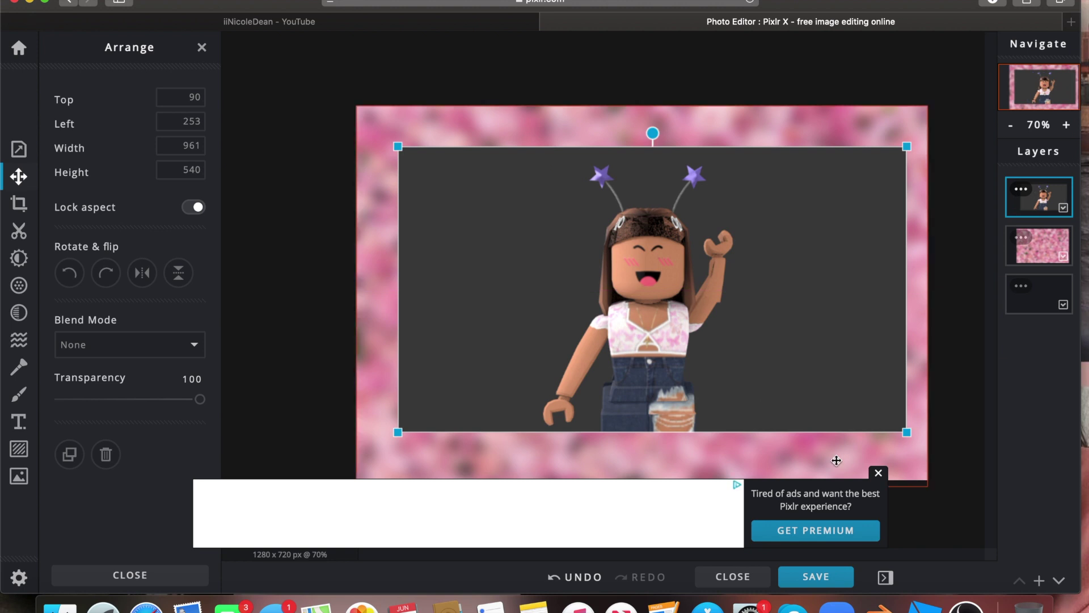
pyautogui.click(878, 473)
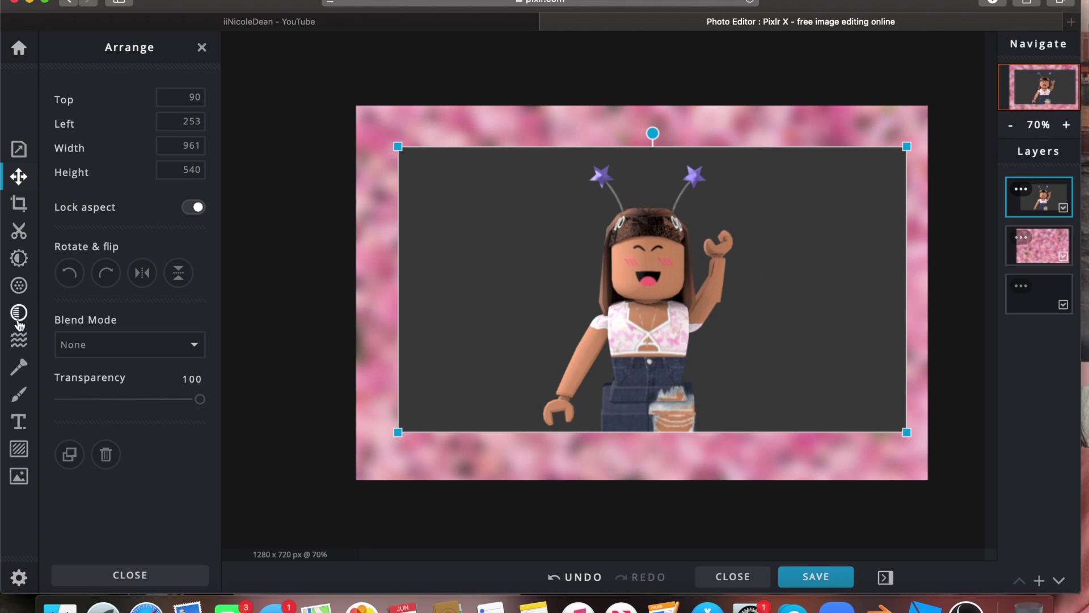
pyautogui.click(18, 367)
# Cut out the grey backdrop with the Magic Wand in Remove mode at tolerance 100.
pyautogui.click(18, 313)
pyautogui.click(19, 286)
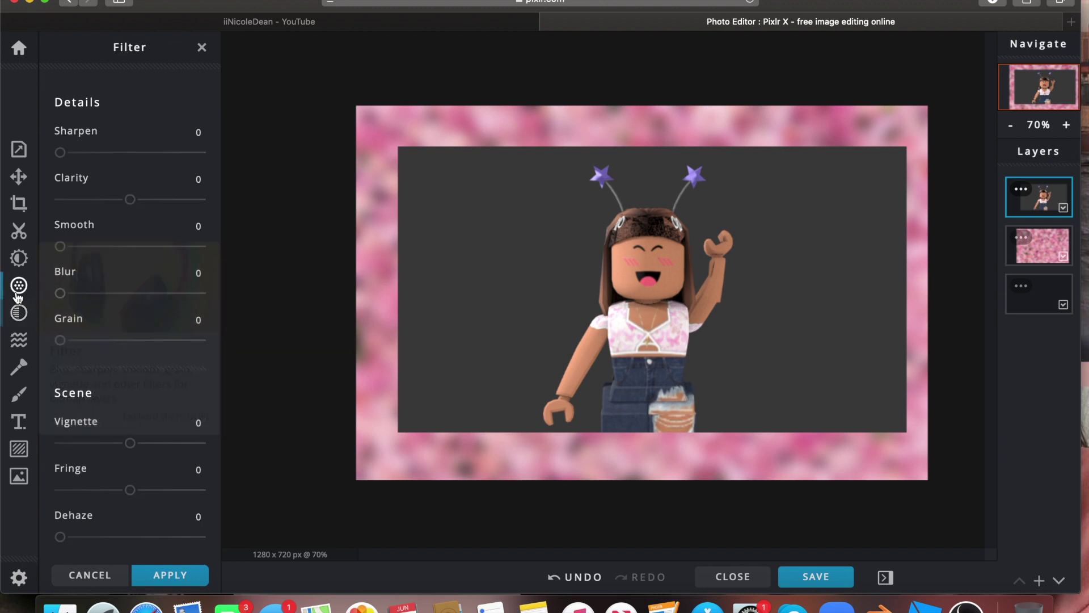
pyautogui.click(15, 230)
pyautogui.click(110, 165)
pyautogui.click(556, 182)
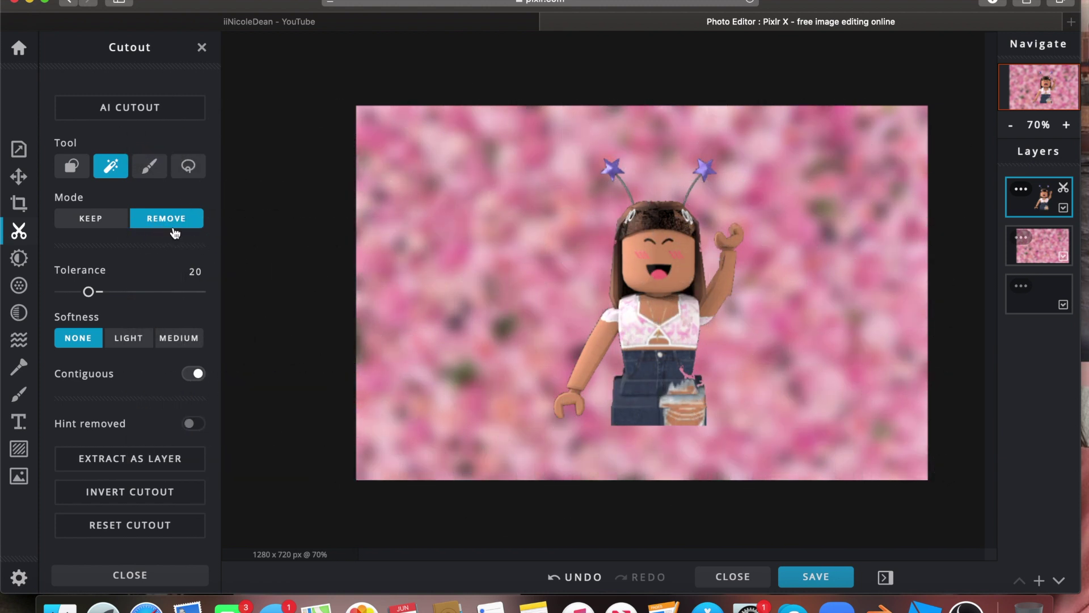
pyautogui.moveTo(89, 292); pyautogui.dragTo(251, 300)
pyautogui.click(19, 176)
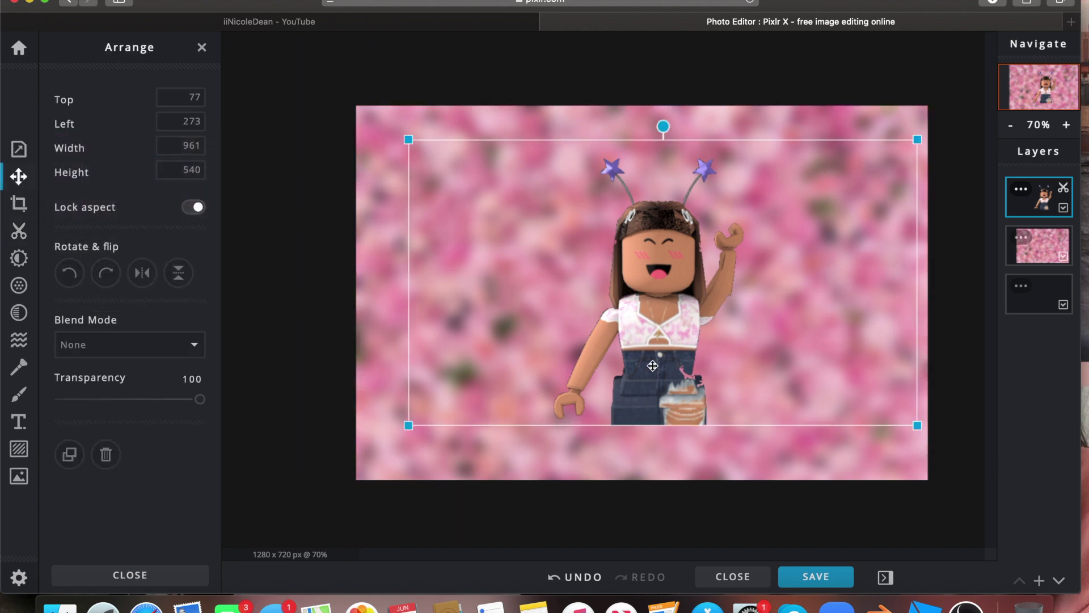
# Enlarge the avatar layer to about 1333×749 and place it along the canvas's right edge.
pyautogui.moveTo(688, 320); pyautogui.dragTo(835, 379)
pyautogui.moveTo(554, 200); pyautogui.dragTo(389, 108)
pyautogui.moveTo(764, 260); pyautogui.dragTo(858, 257)
pyautogui.moveTo(474, 100); pyautogui.dragTo(441, 79)
pyautogui.moveTo(862, 235); pyautogui.dragTo(881, 238)
pyautogui.click(739, 66)
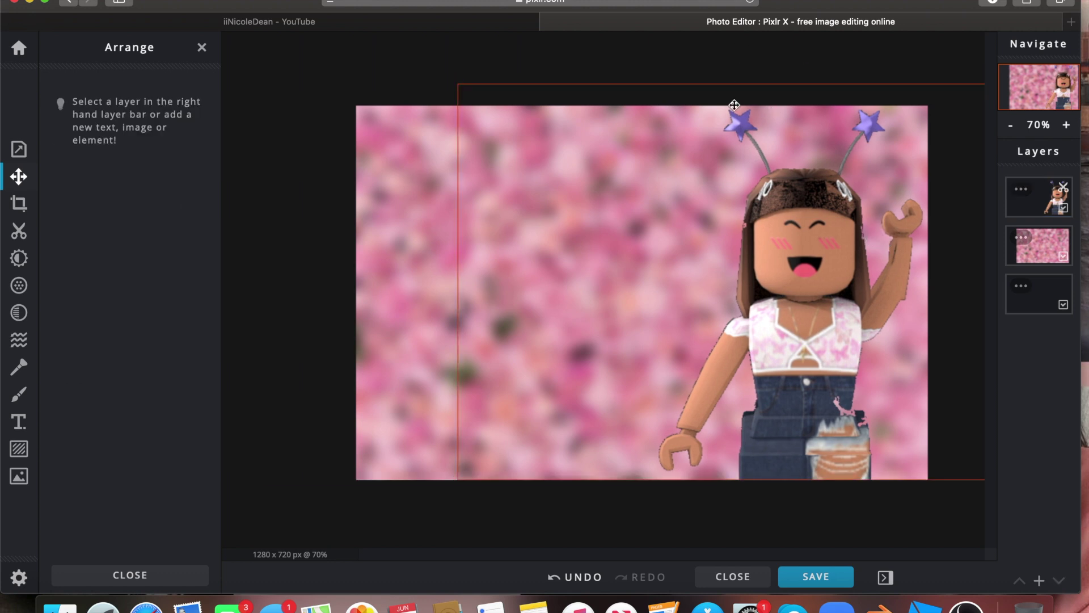